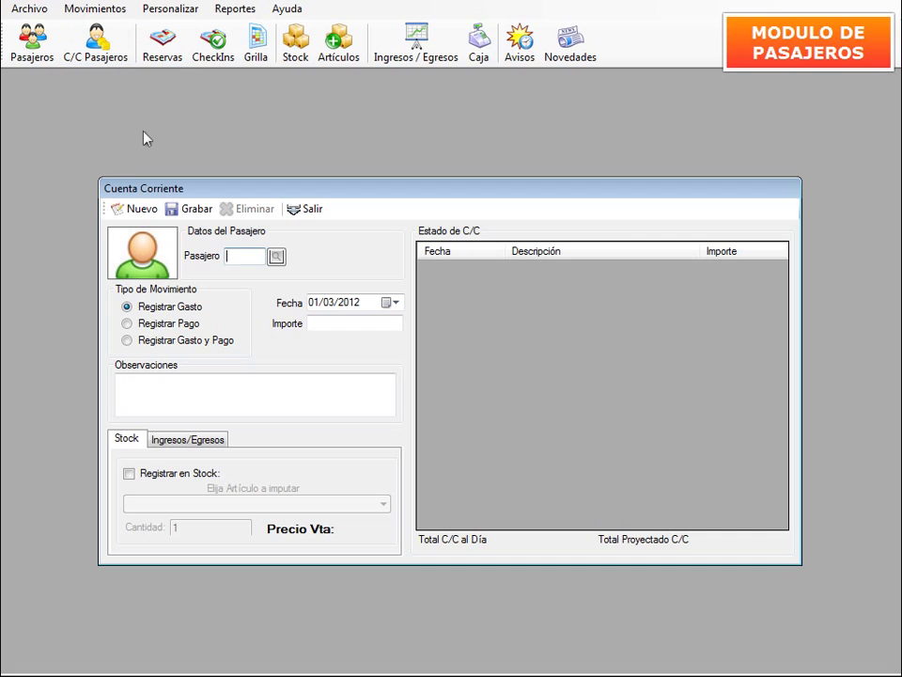
Open the ABM de Pasajeros passenger form from the Pasajeros toolbar button.
click(49, 47)
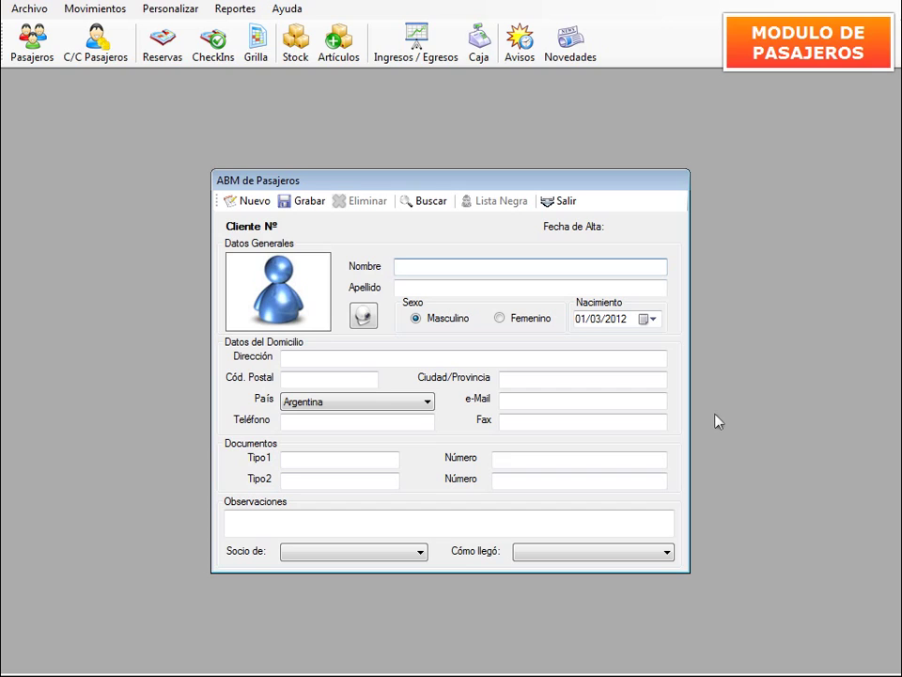
Reopen a blank passenger form and enter the guest's first name and surname in Nombre and Apellido.
key(Escape)
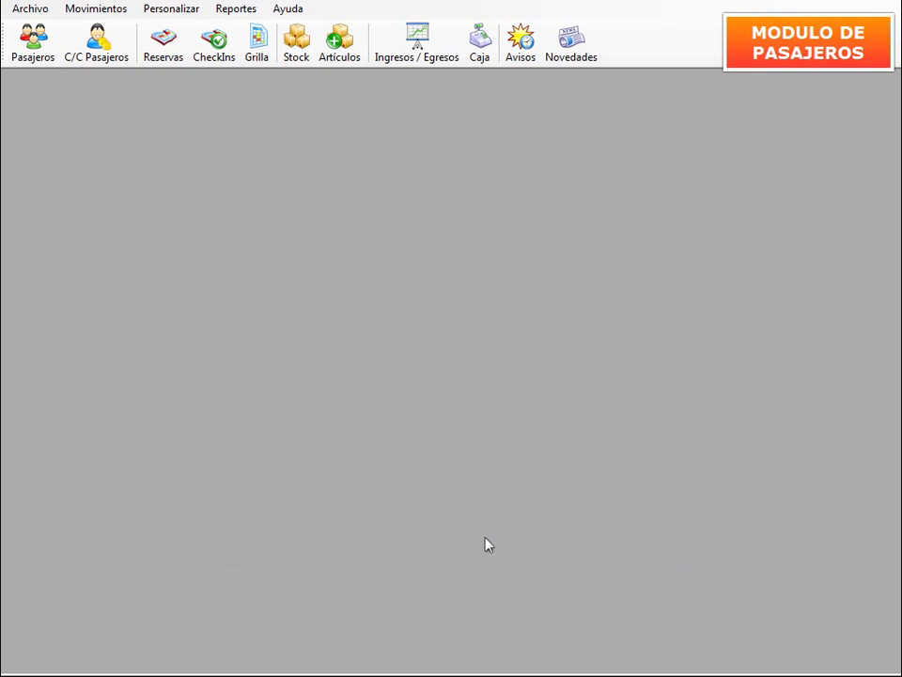
click(37, 51)
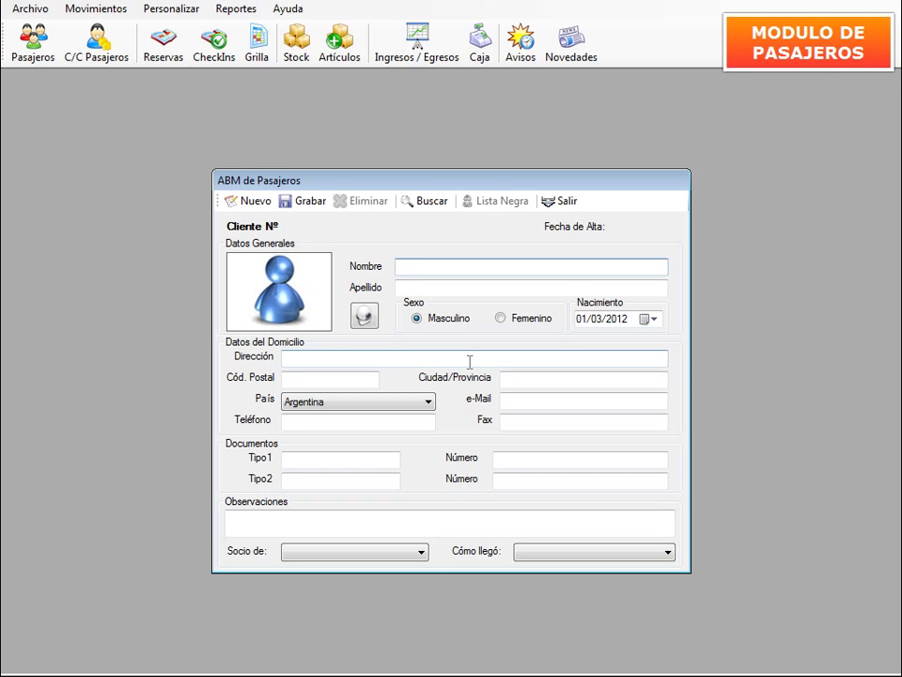
text(Lionel)
key(Tab)
text(Mess)
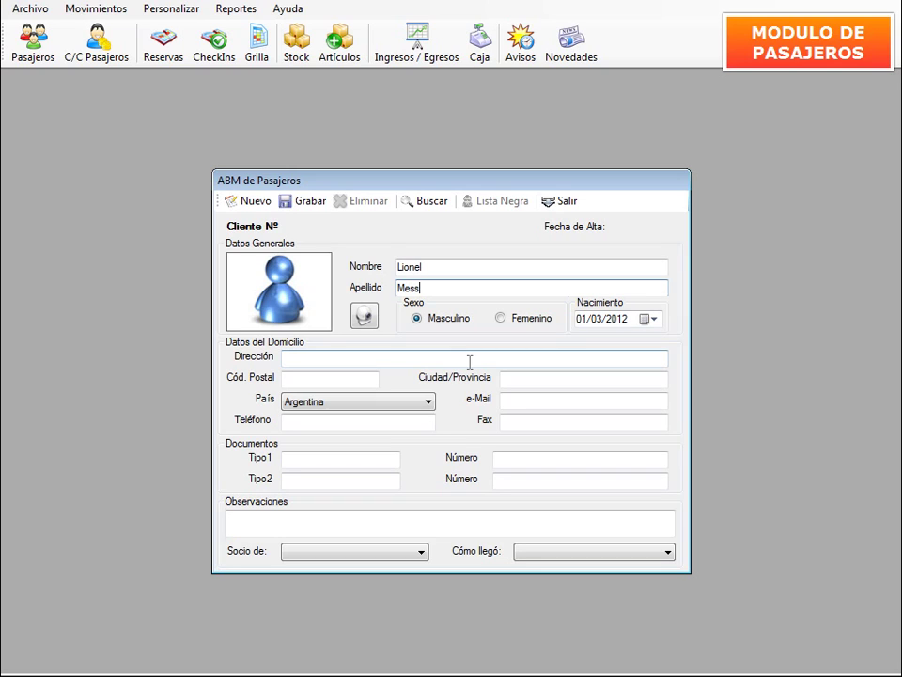
text(i)
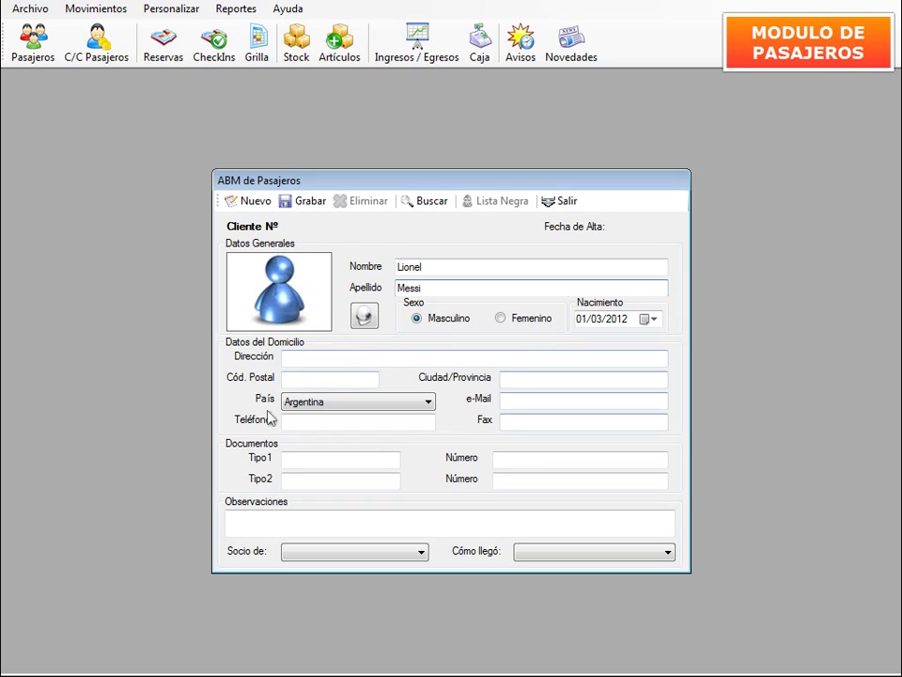
click(517, 400)
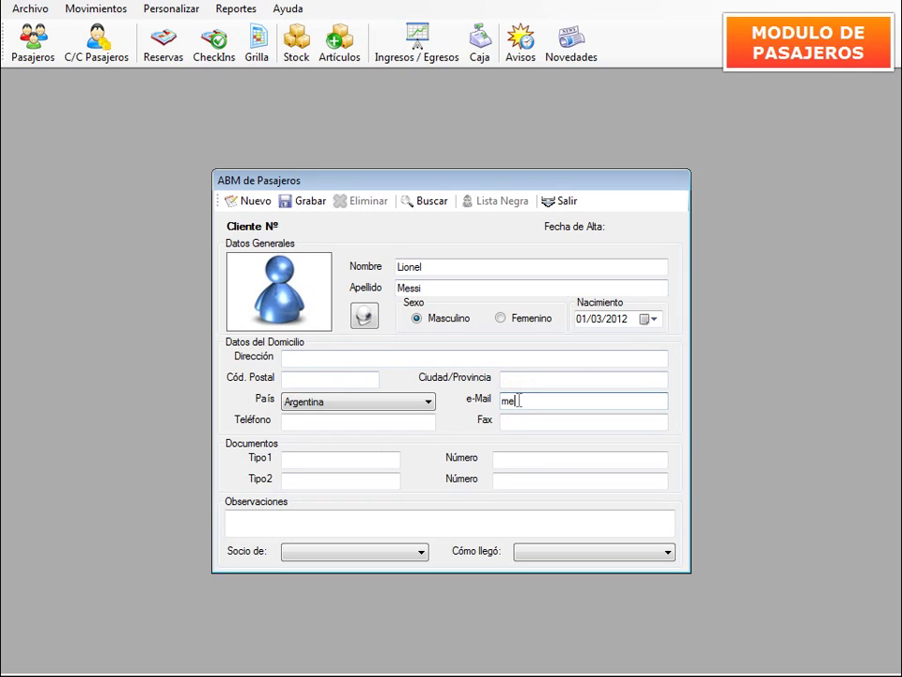
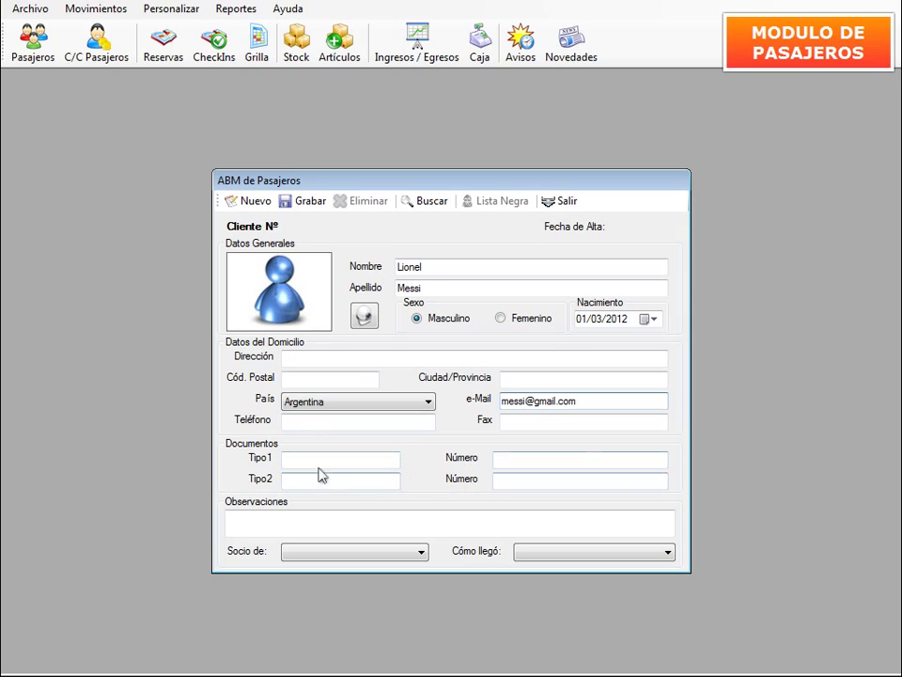
Enter the passenger's e-mail address and a DNI document with its number.
click(318, 459)
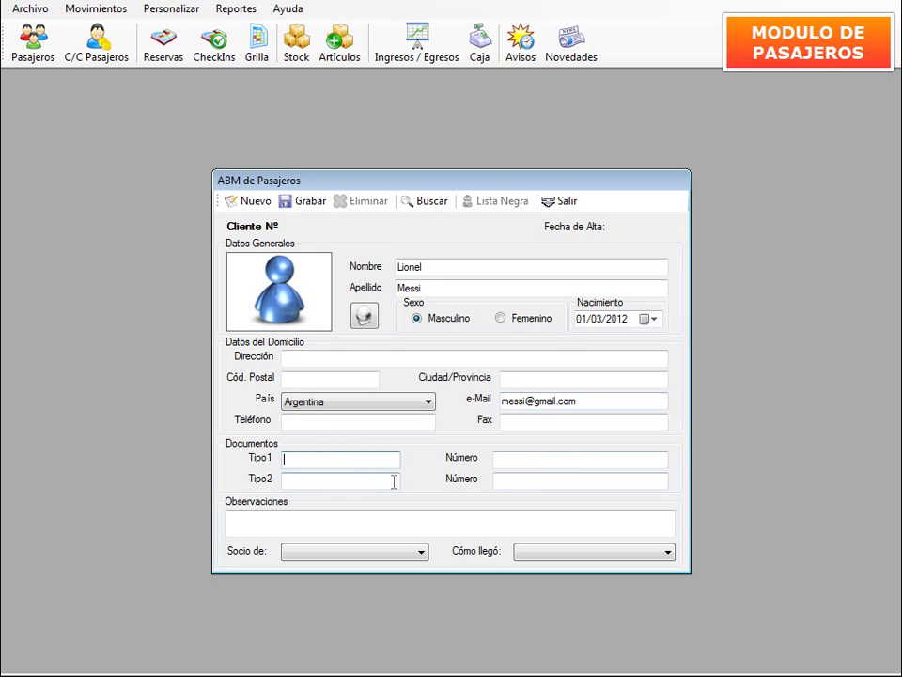
text(DNI)
key(Tab)
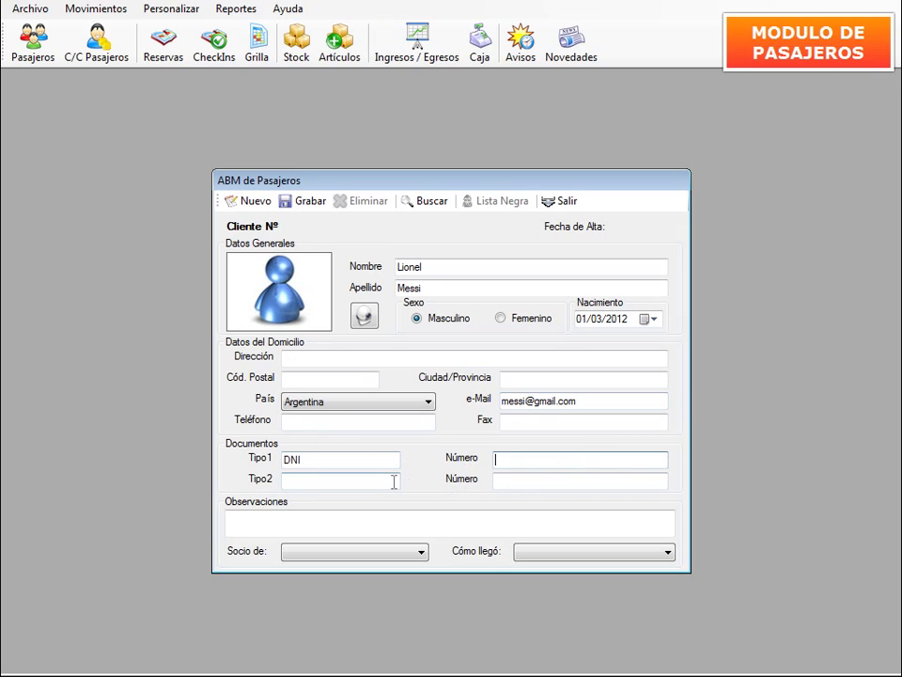
Add a second identity document of type Pass with its document number.
click(319, 484)
text(Pass)
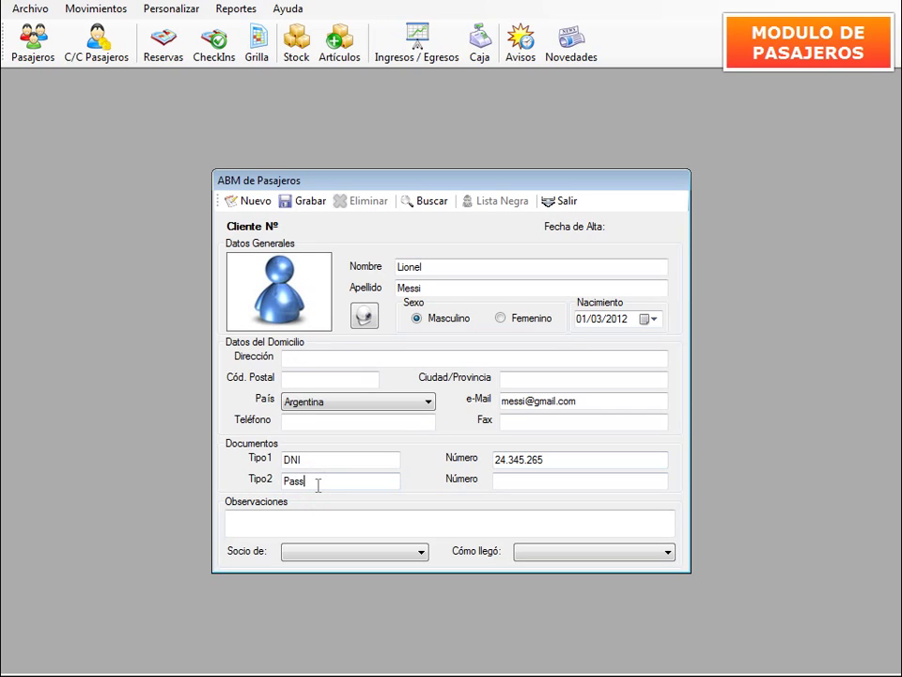
key(Tab)
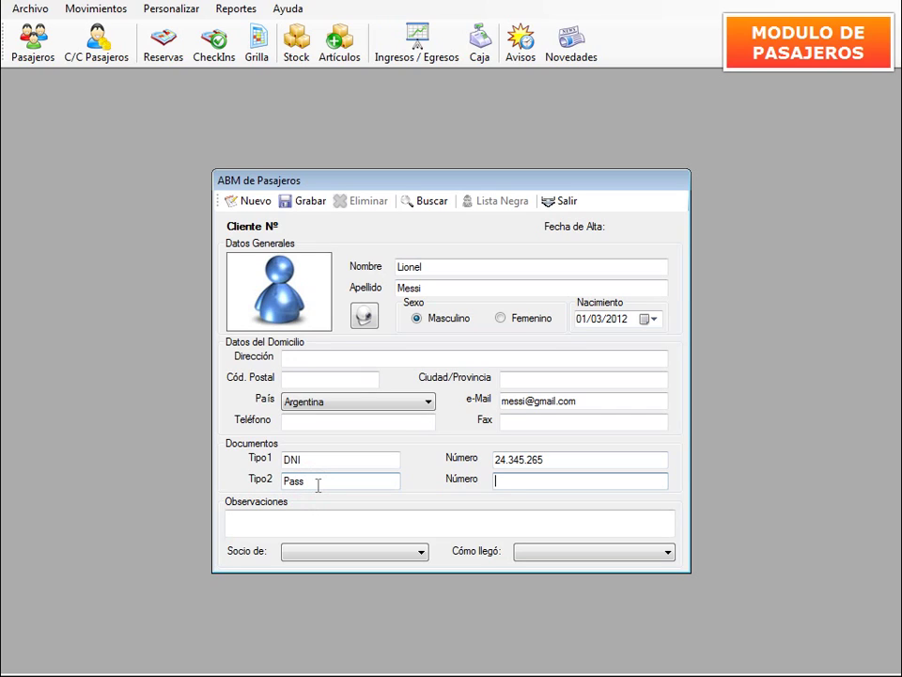
text(3232323232)
click(264, 520)
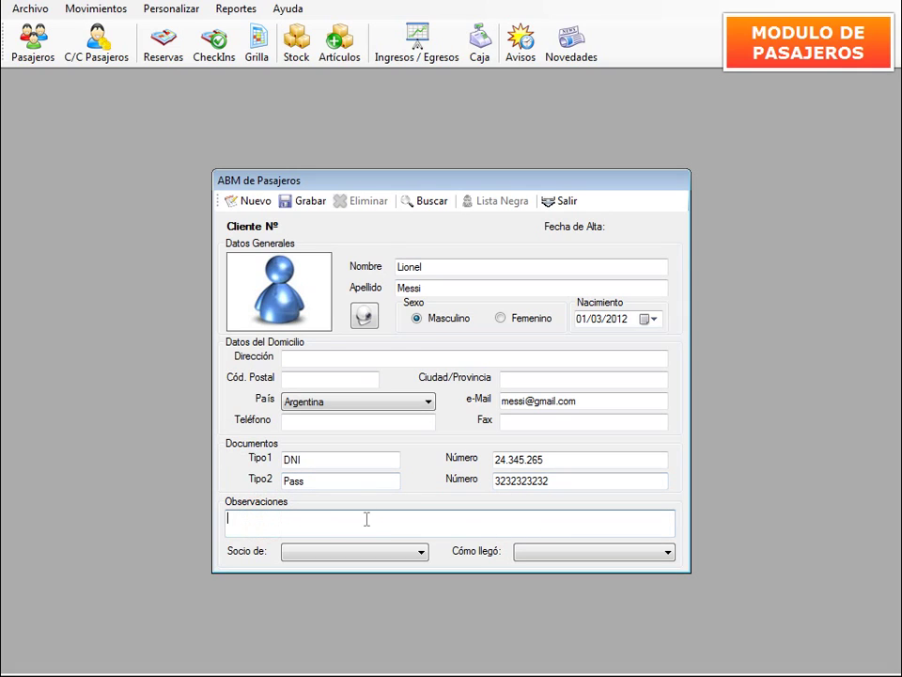
Set Socio de to HI and Cómo llegó to facebook, then save the passenger with Grabar.
click(423, 551)
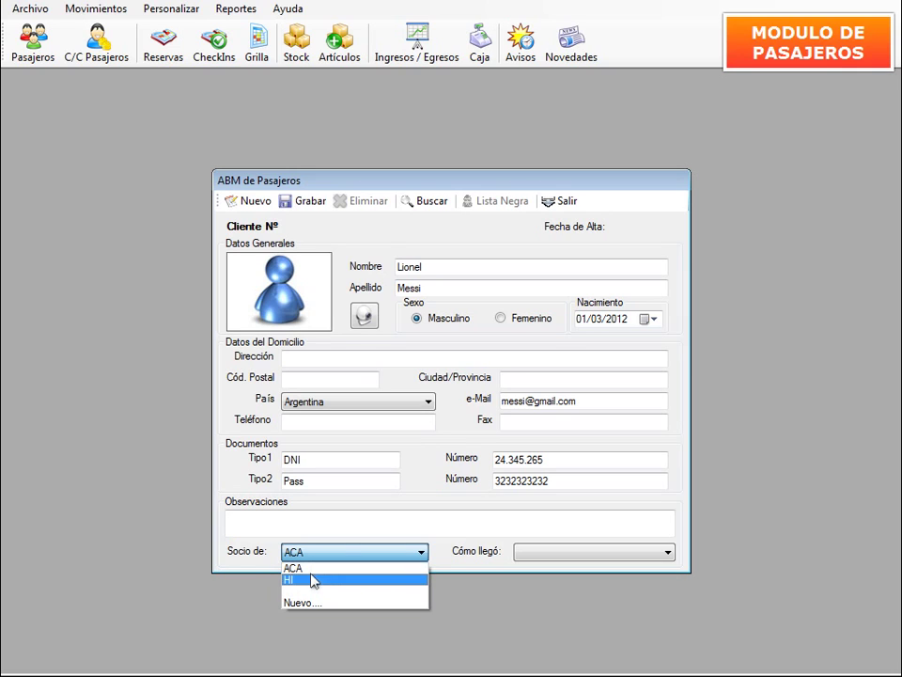
click(313, 580)
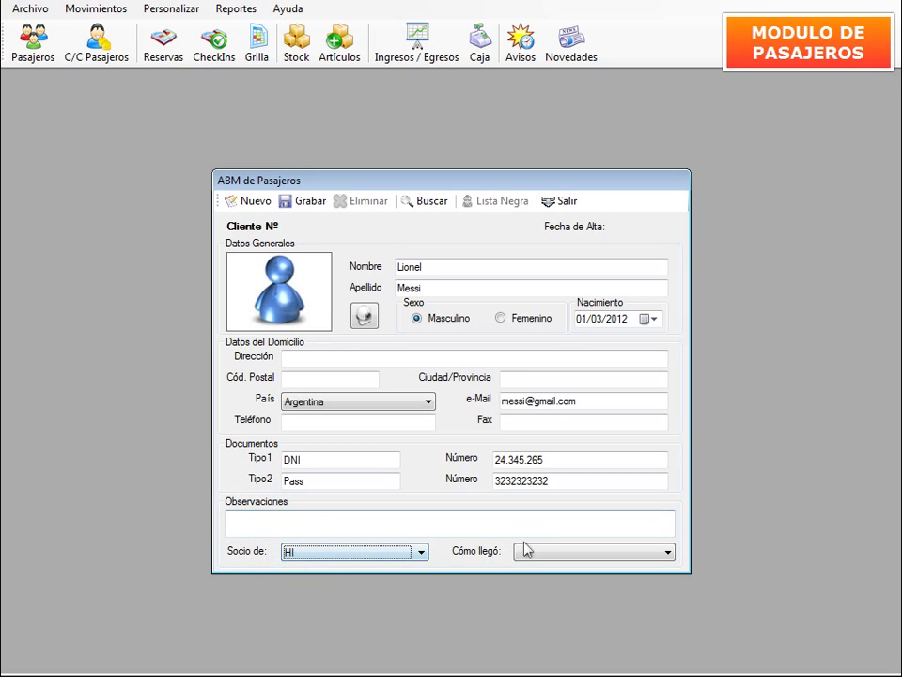
click(668, 554)
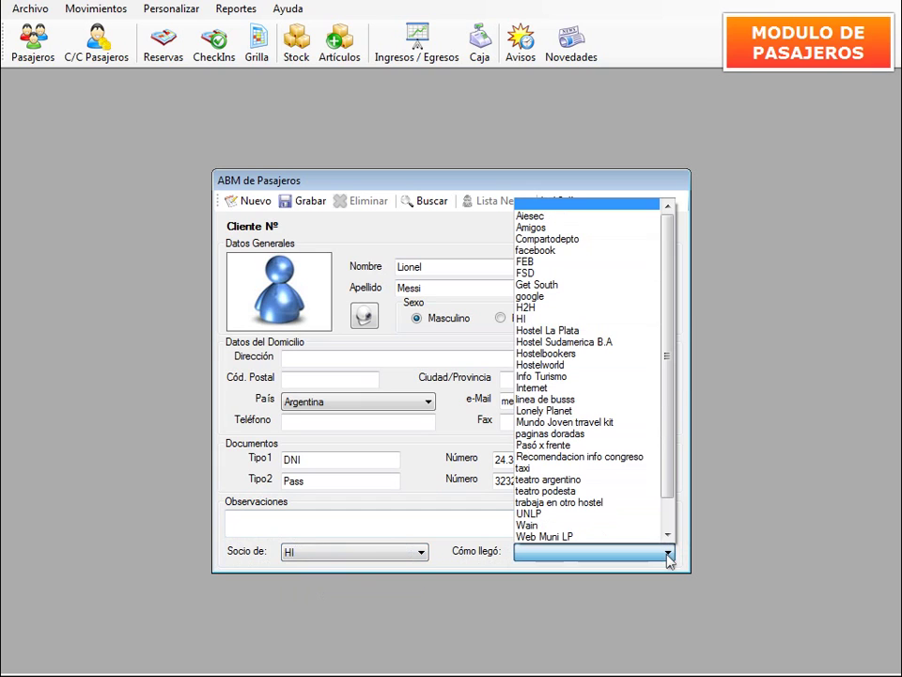
drag(672, 240, 615, 472)
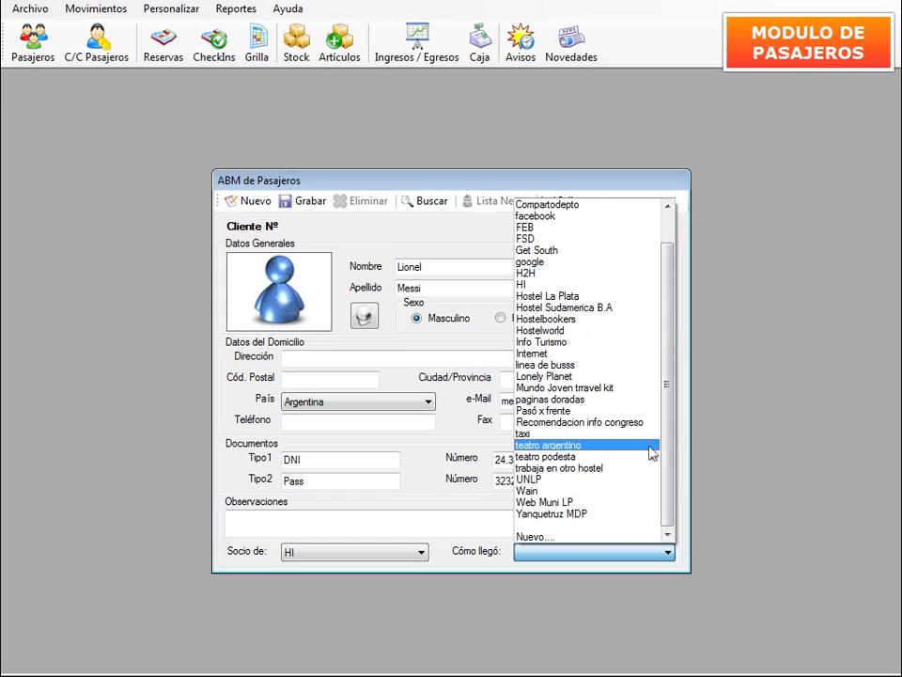
scroll(658, 404, up, 1)
click(572, 251)
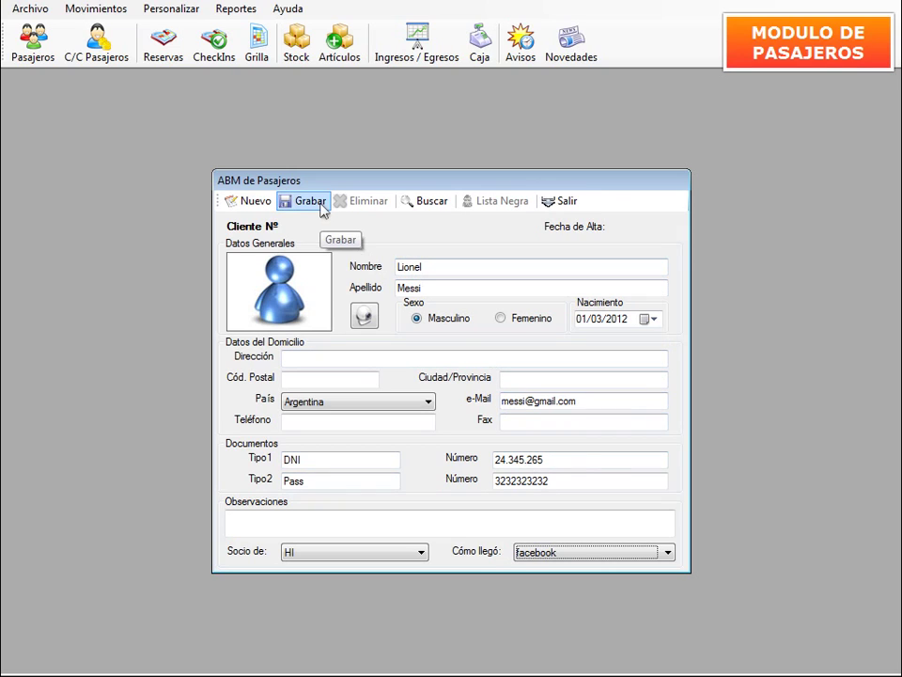
click(320, 207)
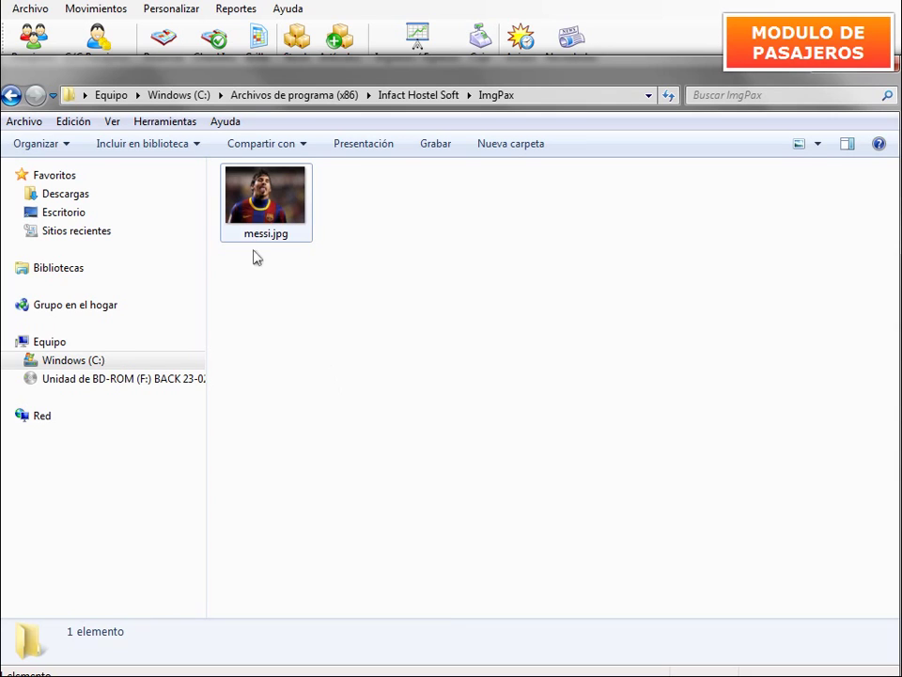
Rename the passenger's photo file in ImgPax to the newly assigned client number.
click(264, 240)
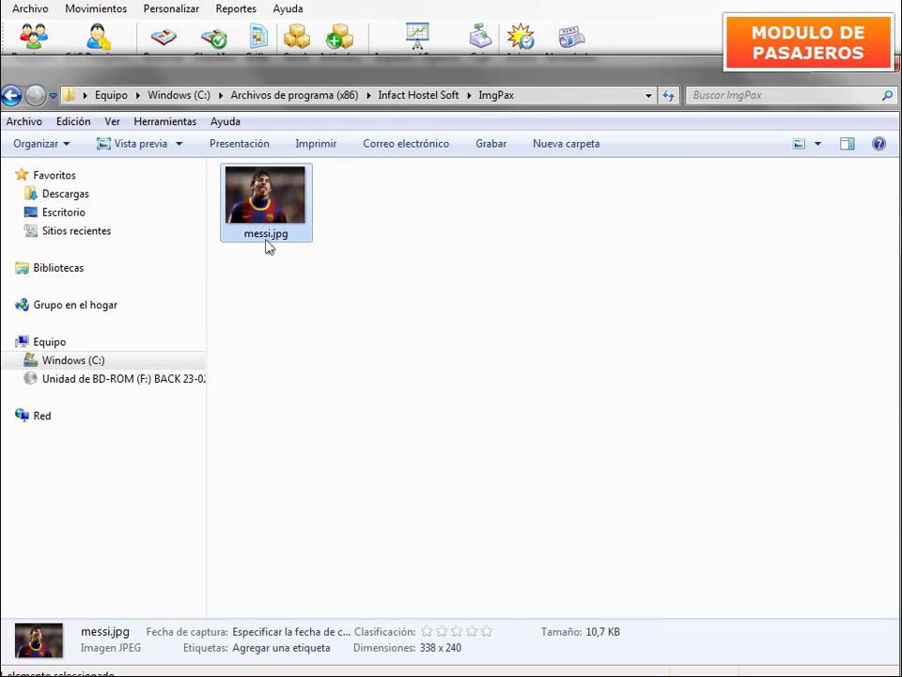
click(266, 237)
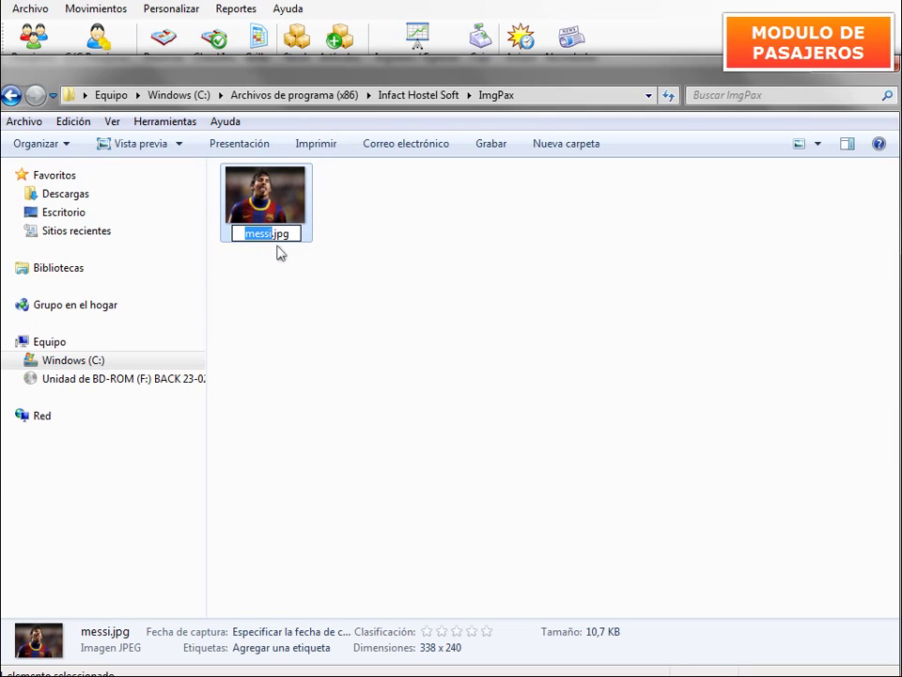
text(5738)
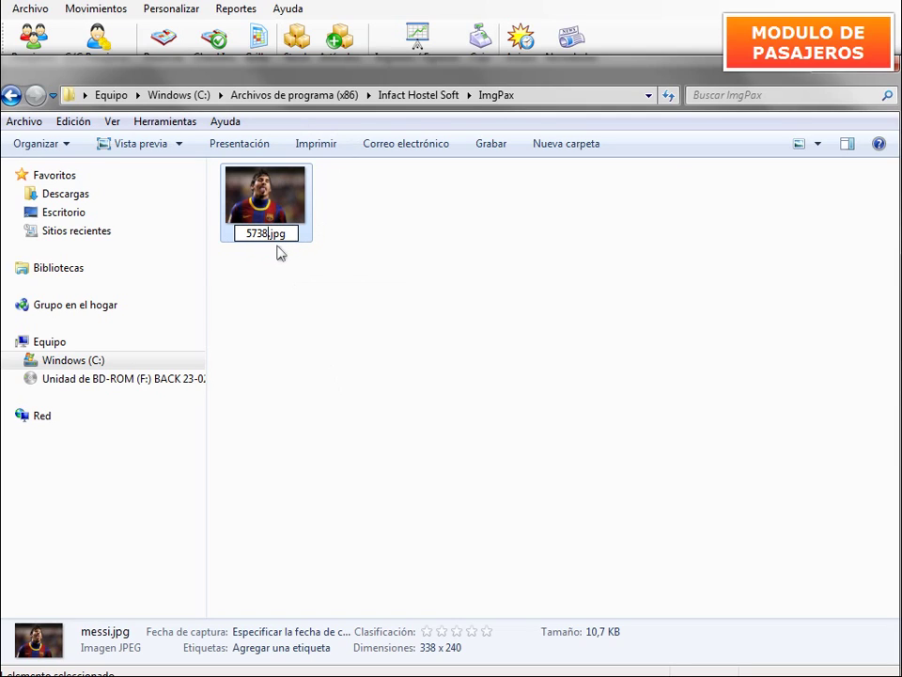
key(Return)
click(404, 283)
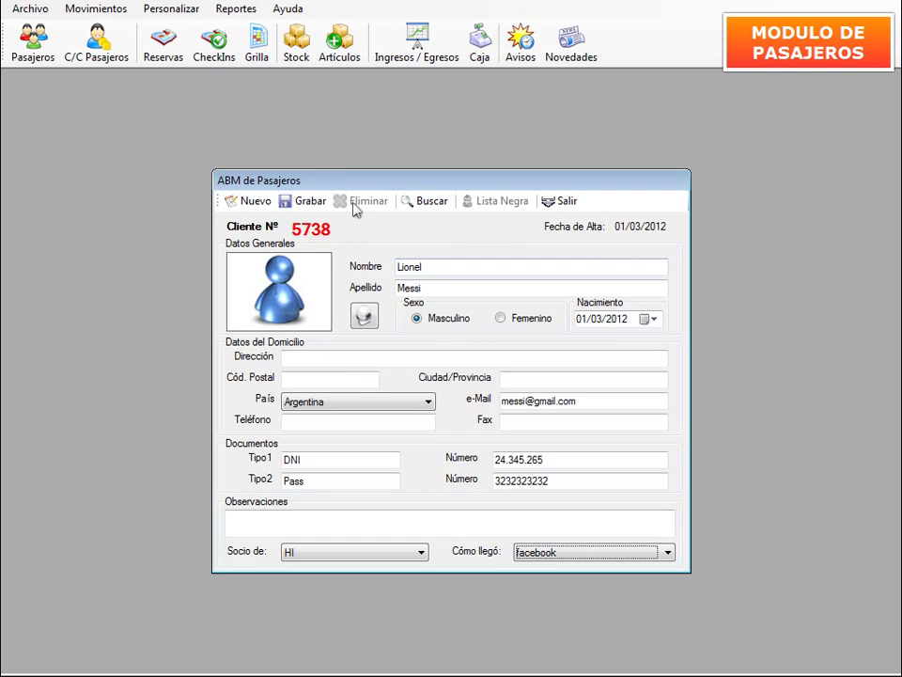
Search for the saved passenger by Id, load them into ABM de Pasajeros, then close the record.
click(561, 204)
click(33, 42)
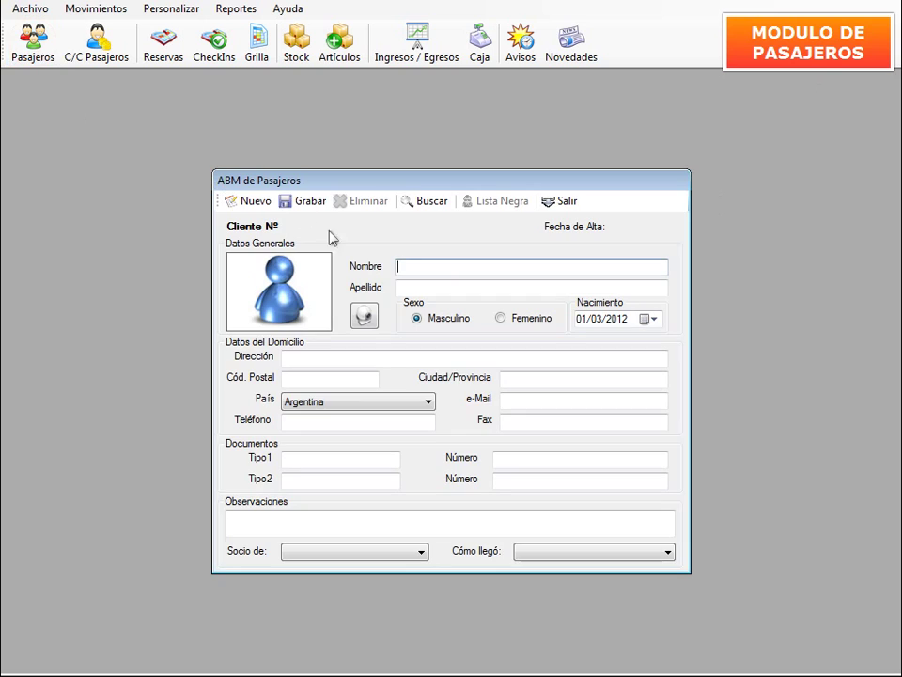
click(428, 201)
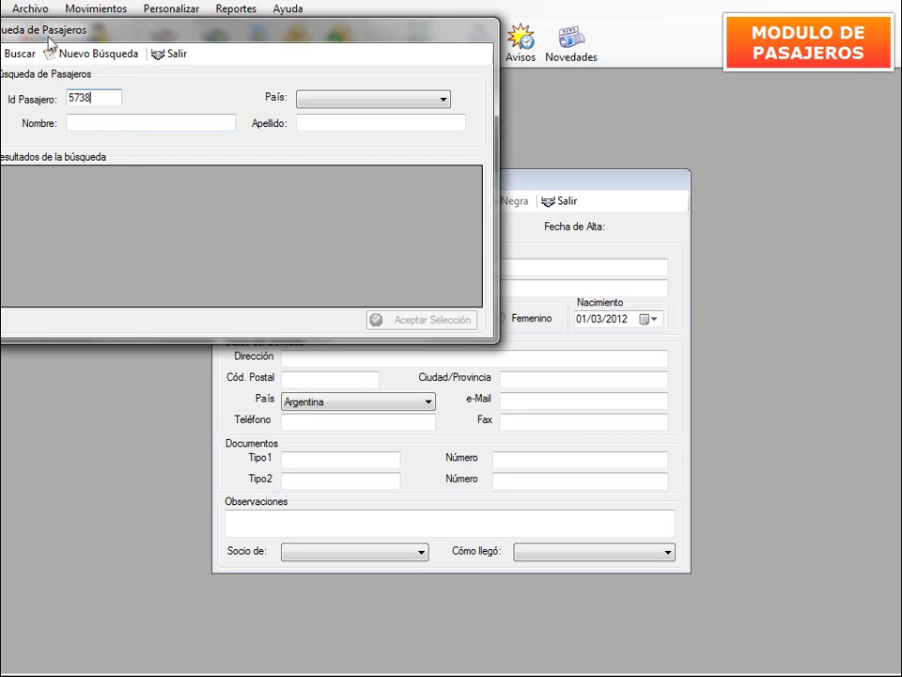
click(20, 52)
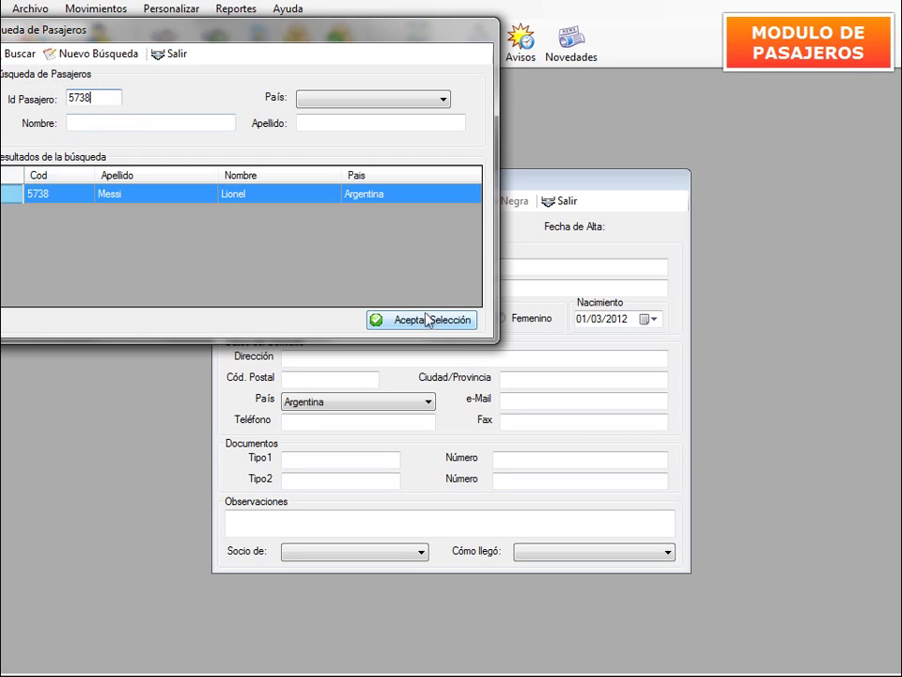
click(429, 319)
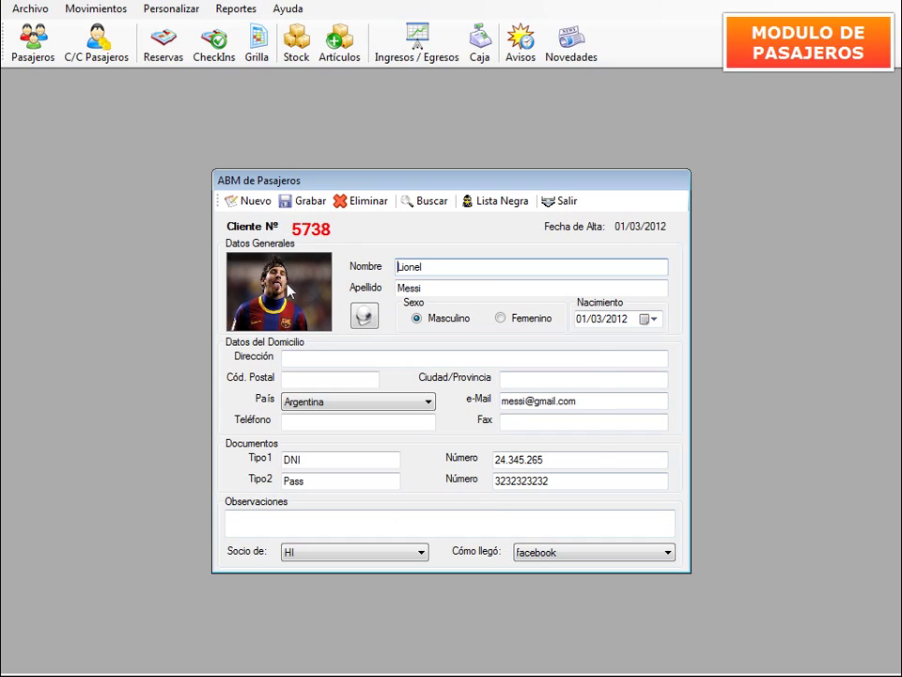
mouse_move(288, 291)
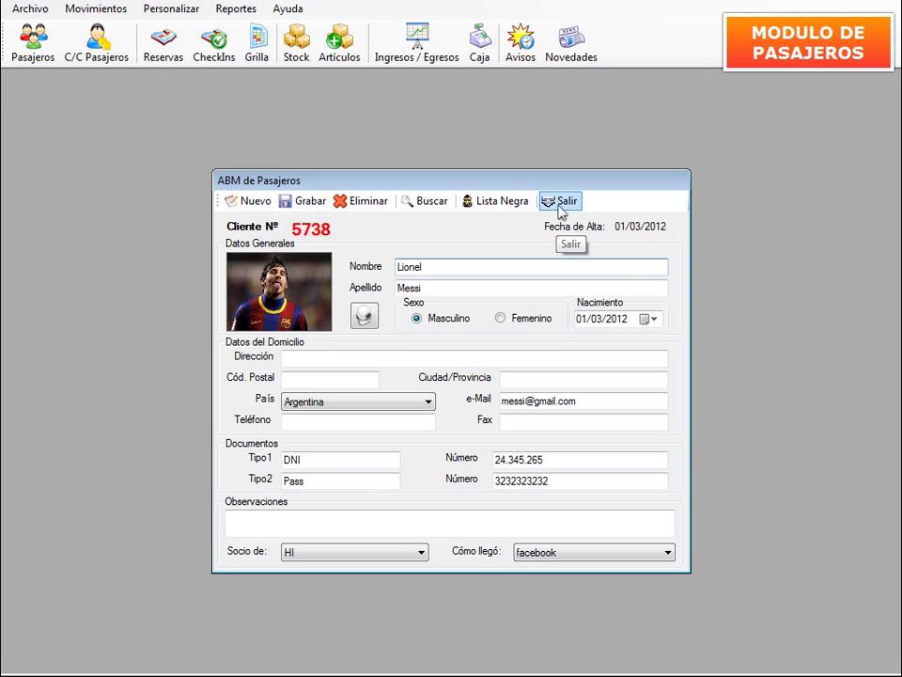
click(561, 202)
Start a blank passenger form with name and surname, and launch webcam photo capture.
click(33, 42)
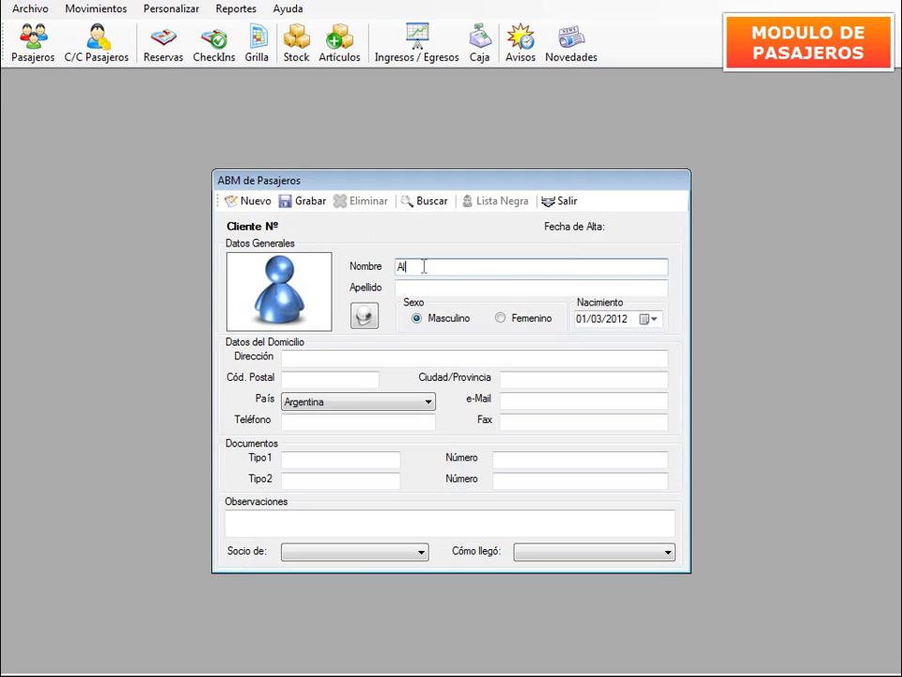
key(Tab)
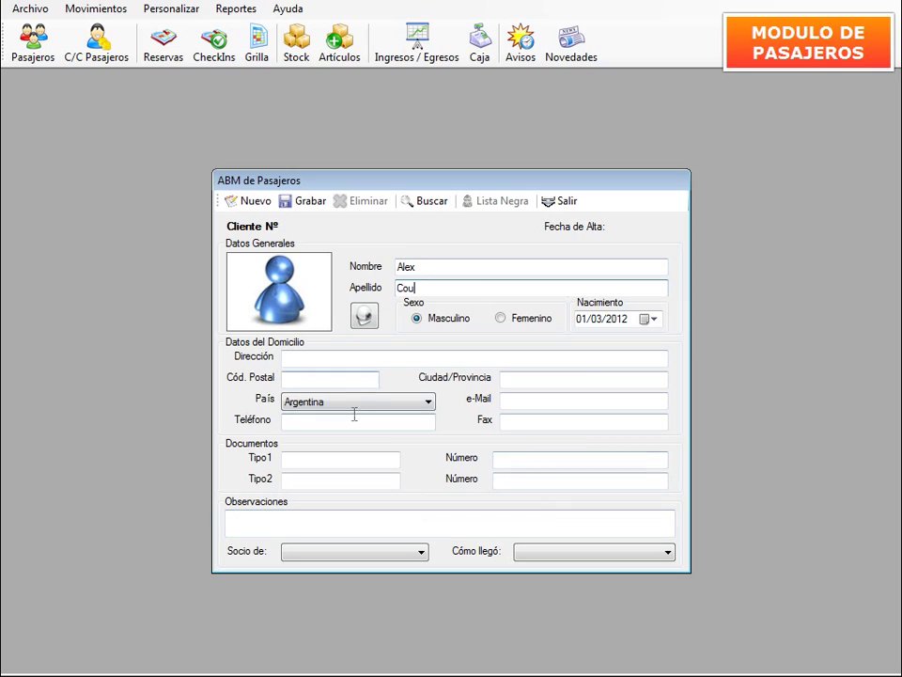
click(365, 317)
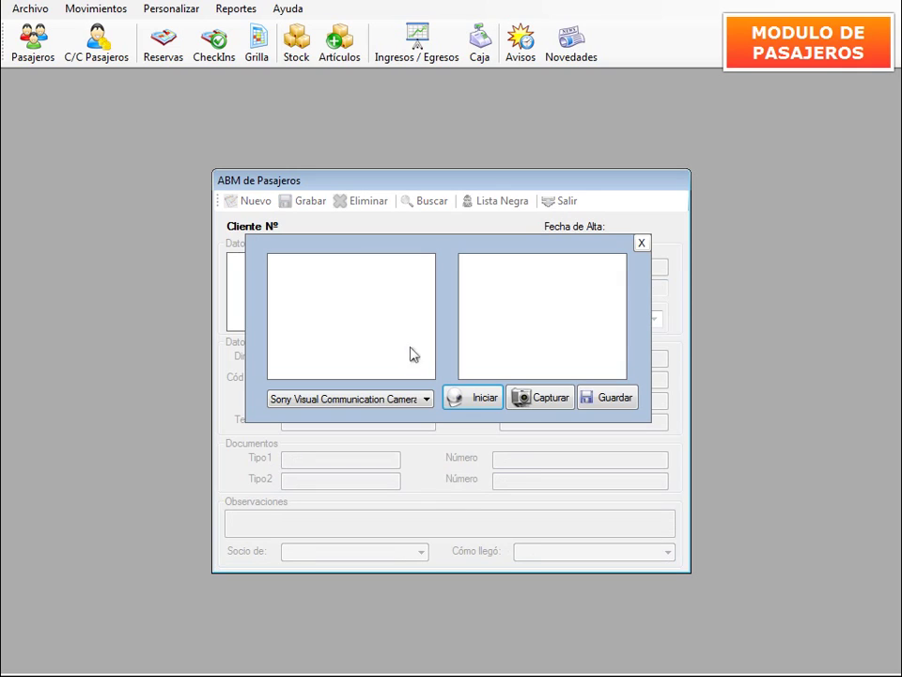
Capture and store a webcam photo for the new passenger, then save the record with Grabar.
click(482, 399)
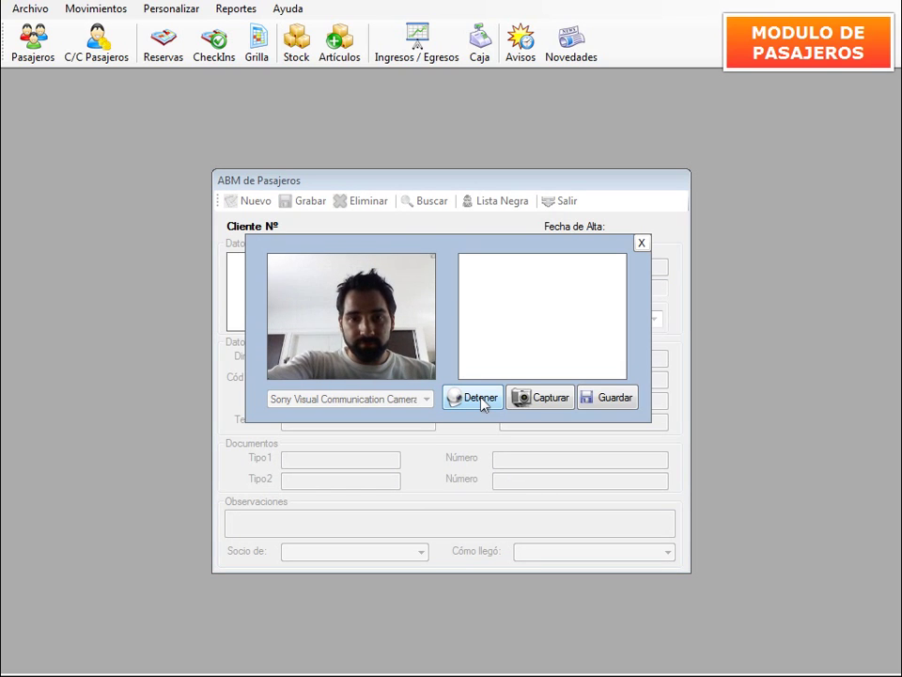
click(539, 401)
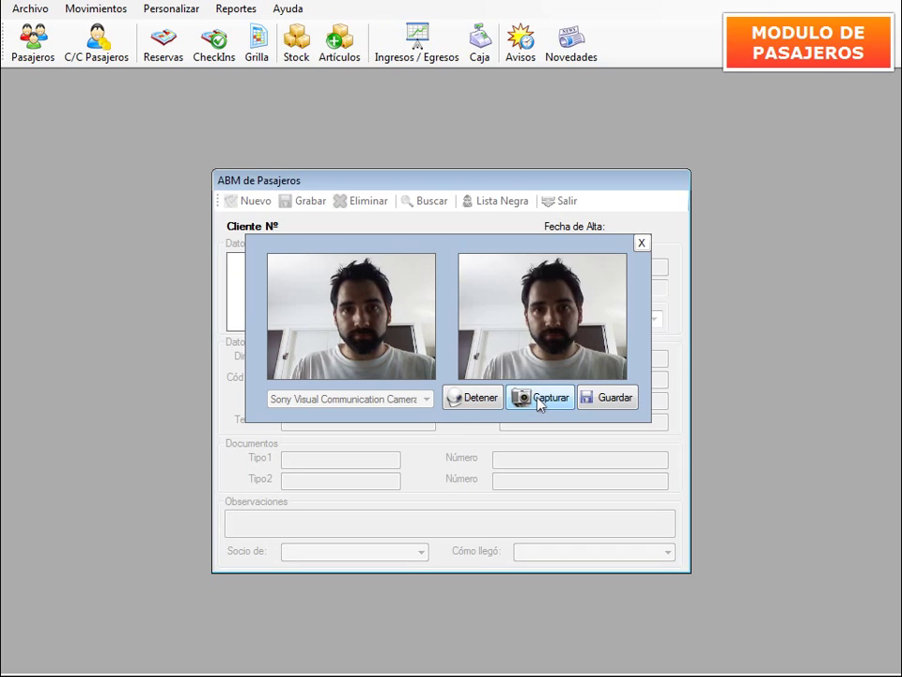
click(603, 405)
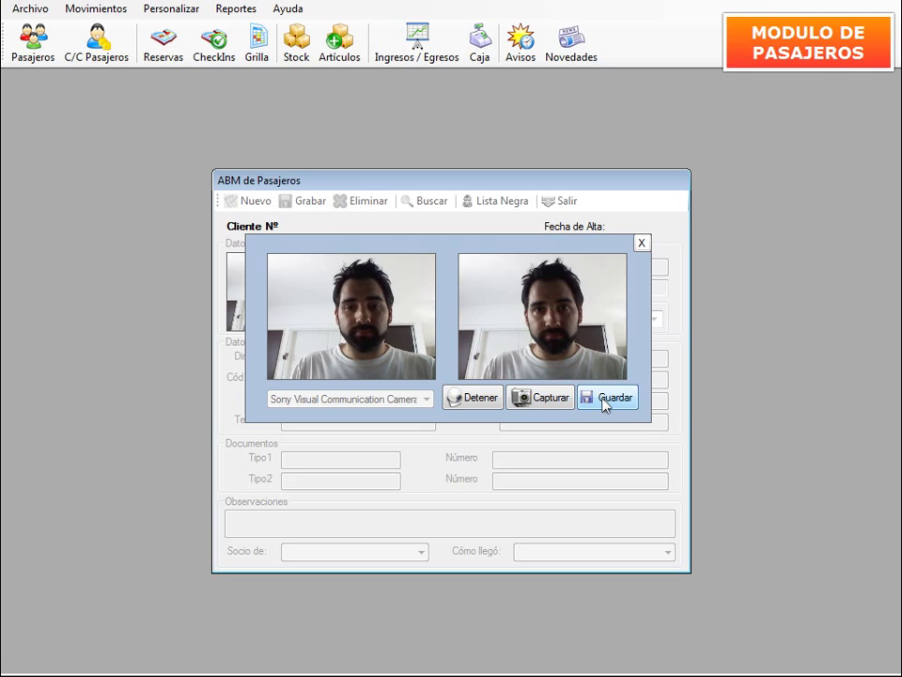
click(642, 244)
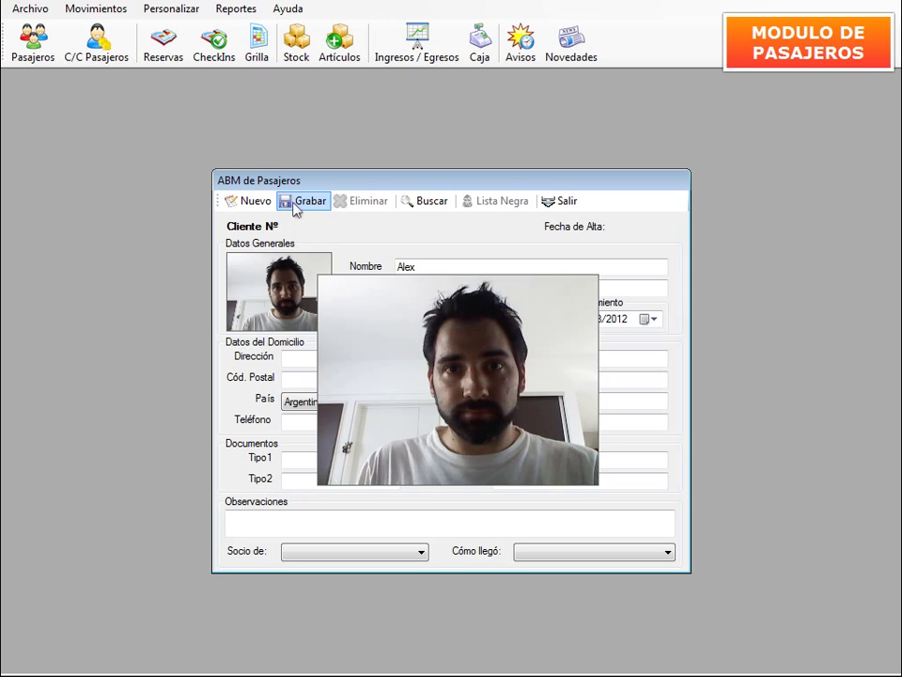
click(294, 205)
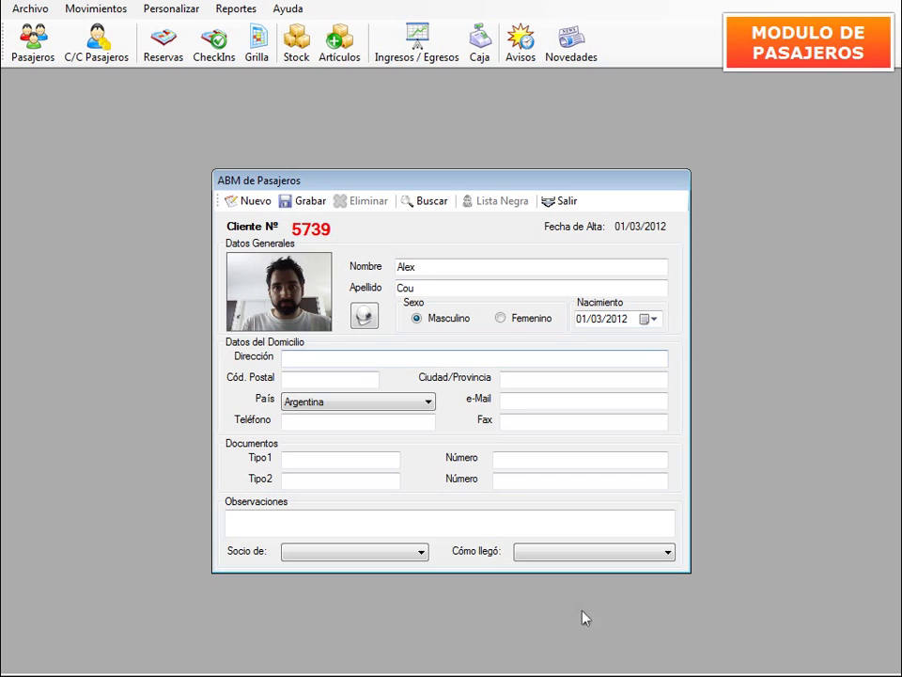
key(alt+Tab)
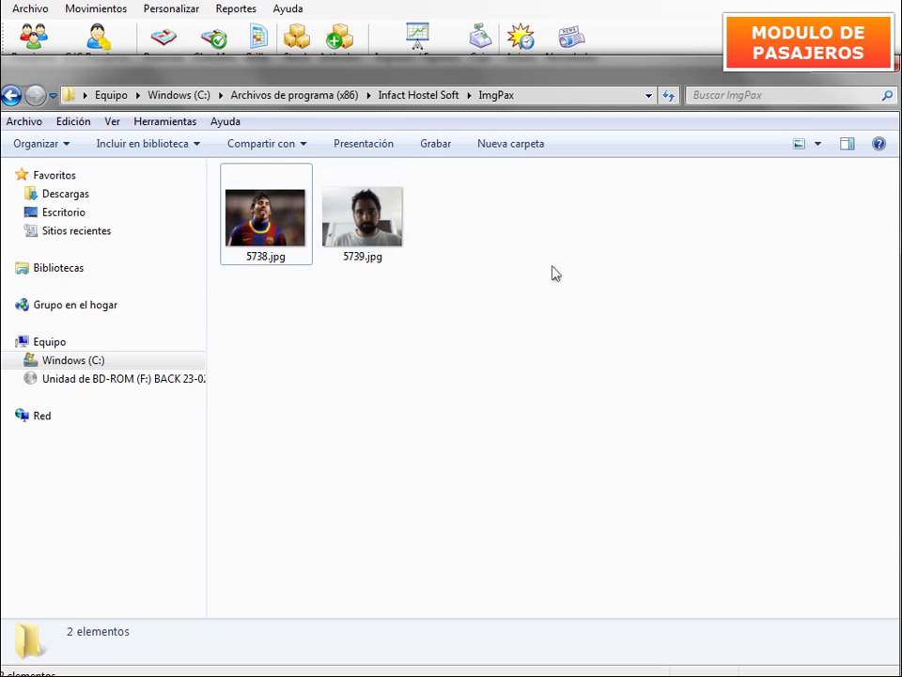
Go back from the ImgPax folder to the Infact Hostel Soft passenger form.
click(817, 74)
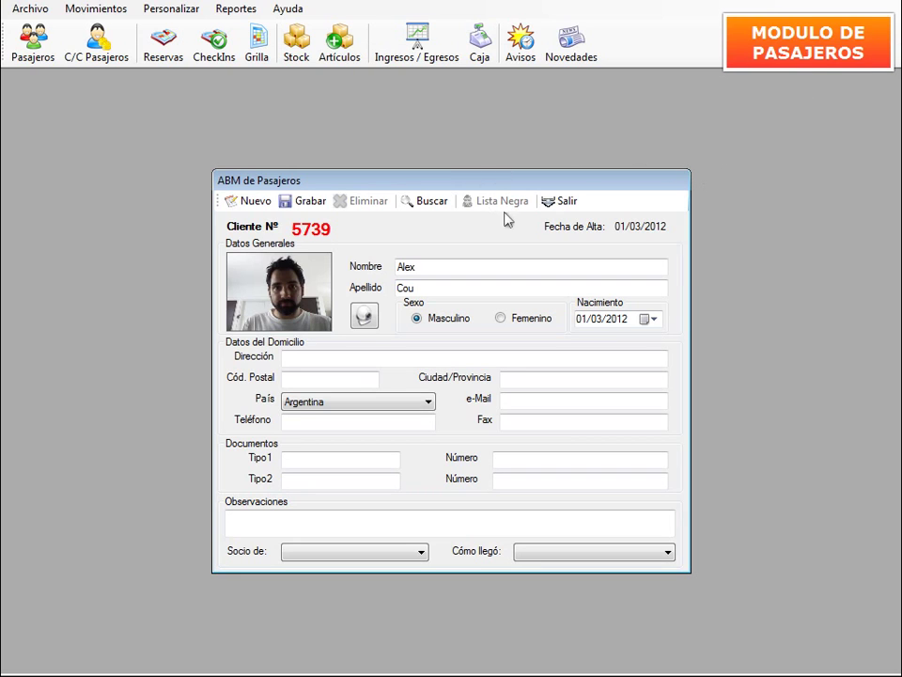
Open a blank passenger form and its Búsqueda de Pasajeros window, moved fully onscreen.
click(545, 204)
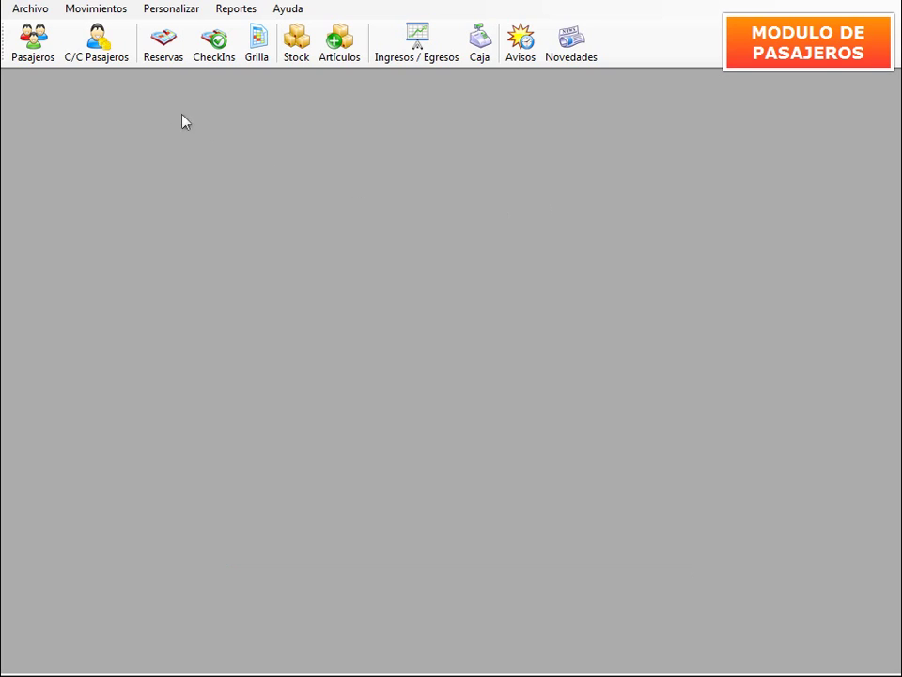
click(47, 49)
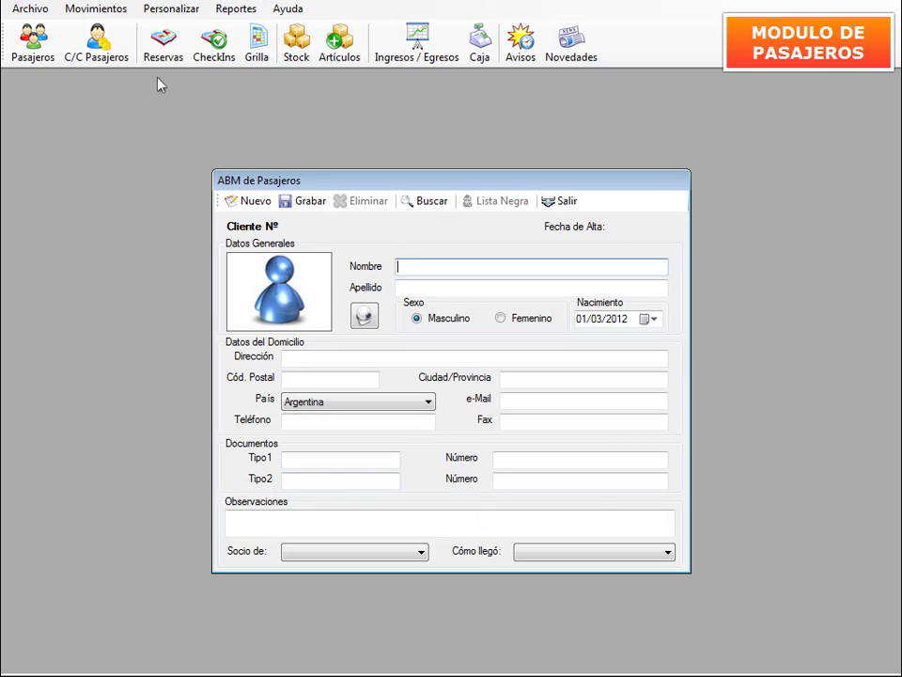
click(439, 206)
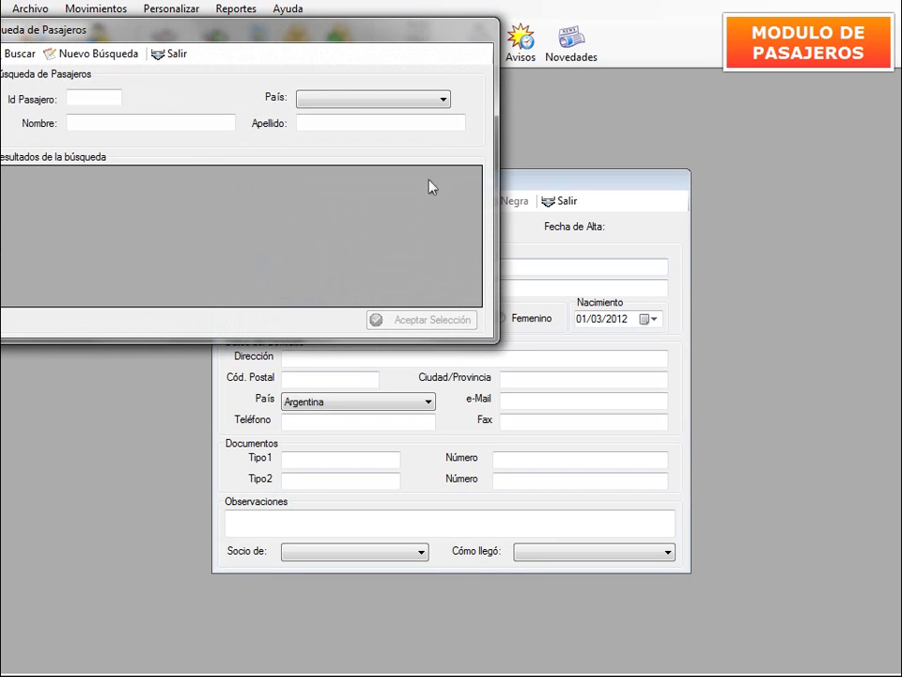
drag(357, 43, 427, 101)
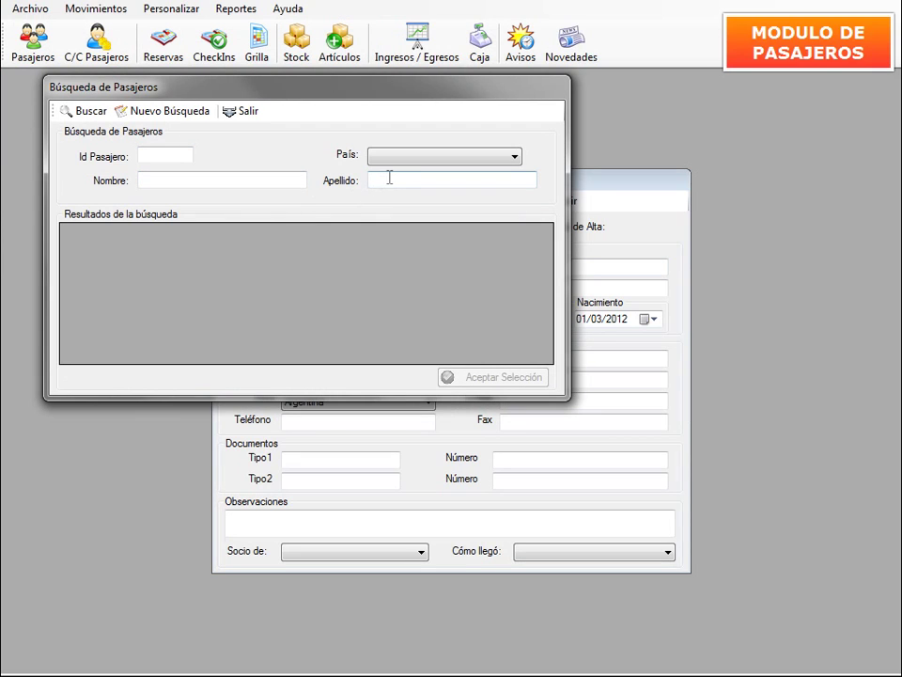
Search by the earlier passenger's surname and load the exact matching row into the form.
click(398, 181)
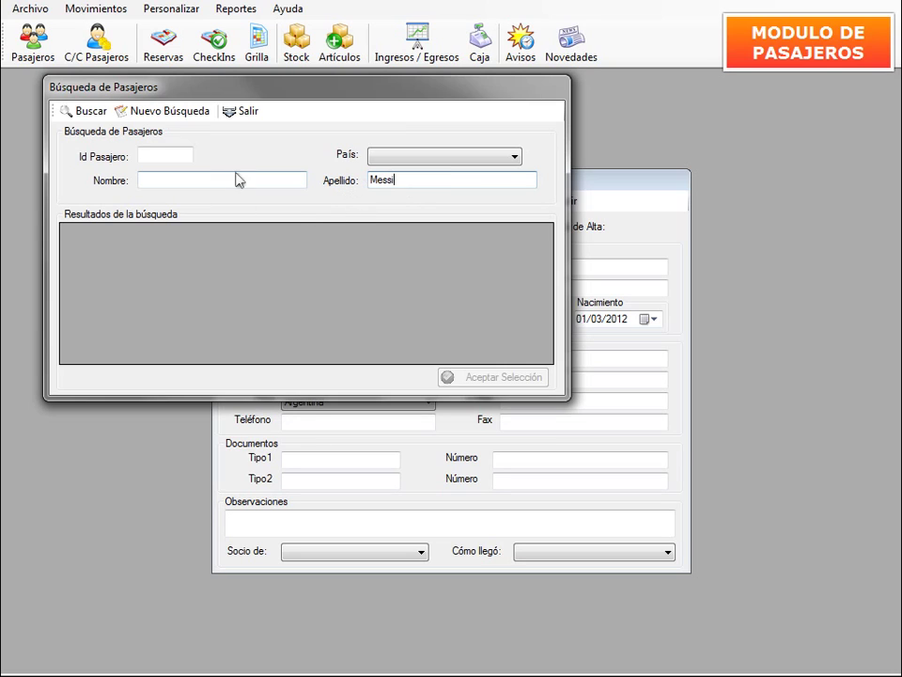
click(95, 118)
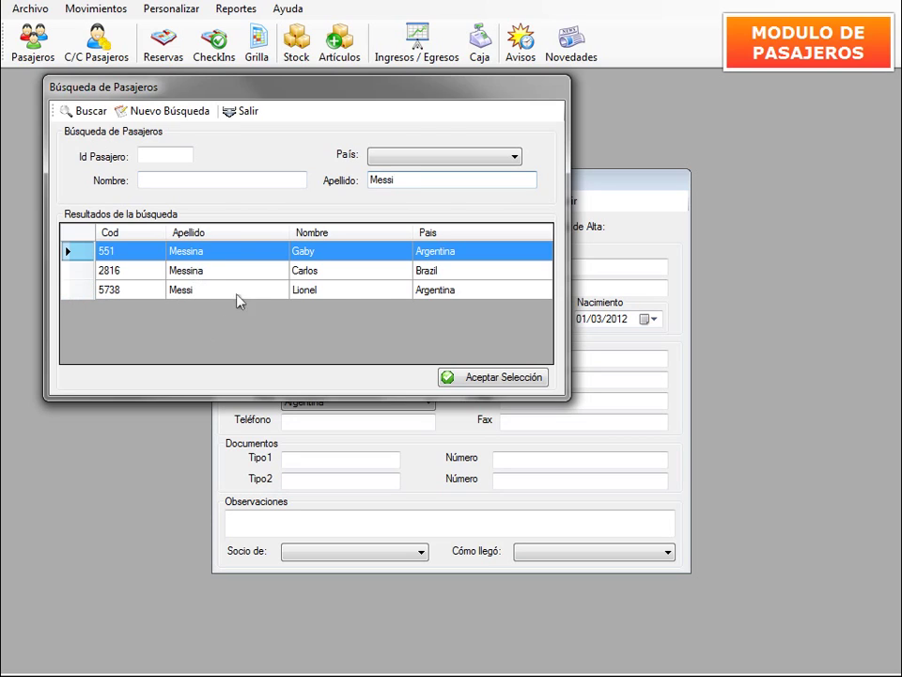
click(81, 294)
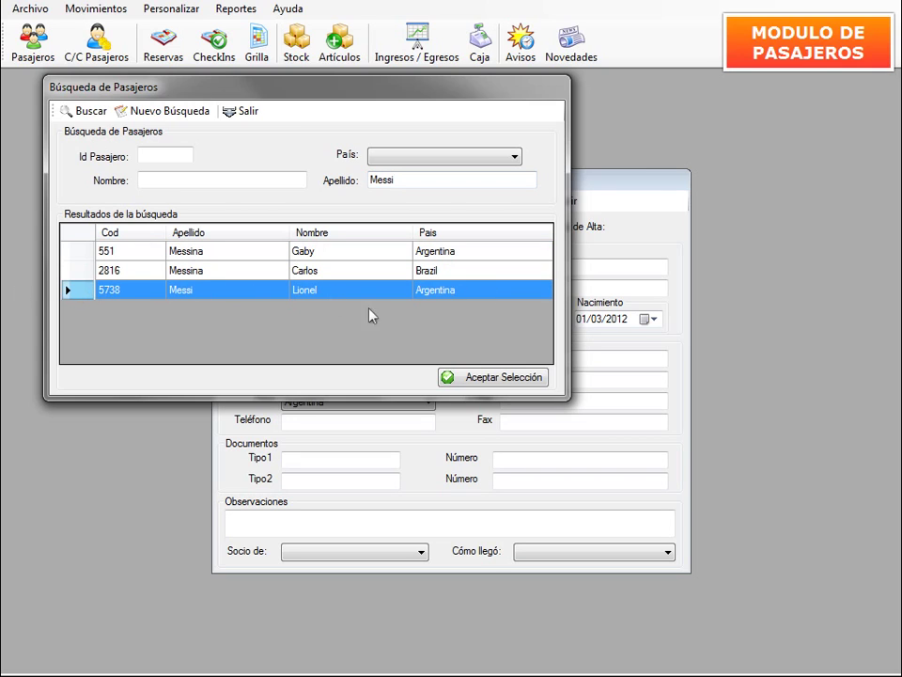
click(490, 378)
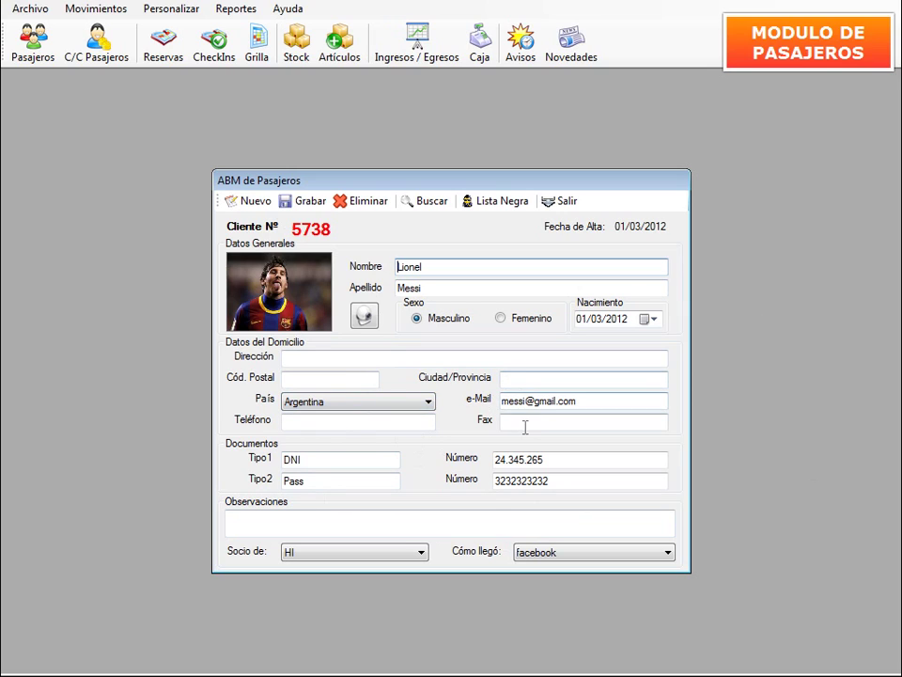
click(337, 422)
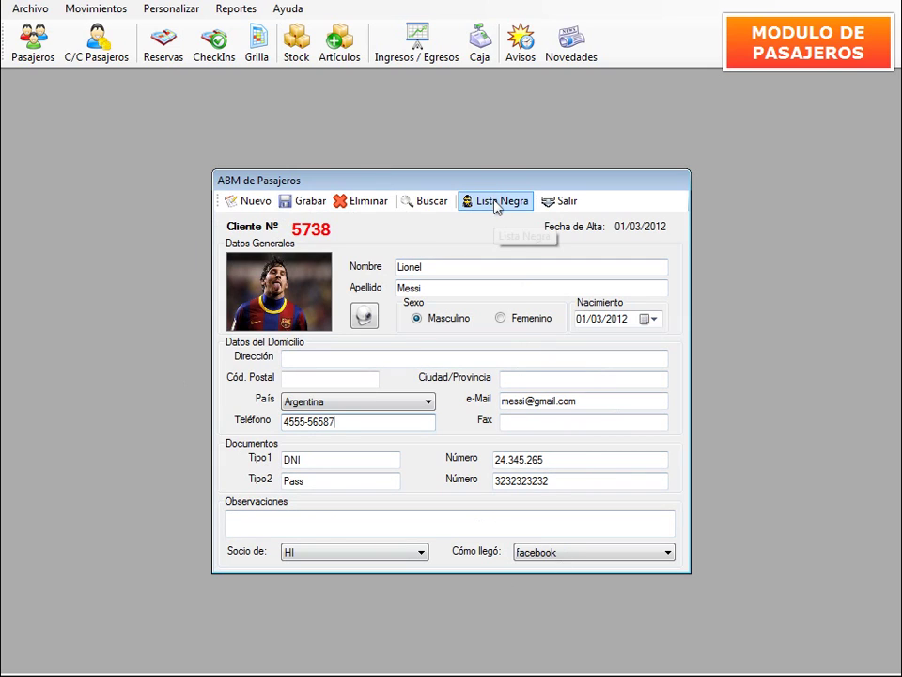
click(496, 203)
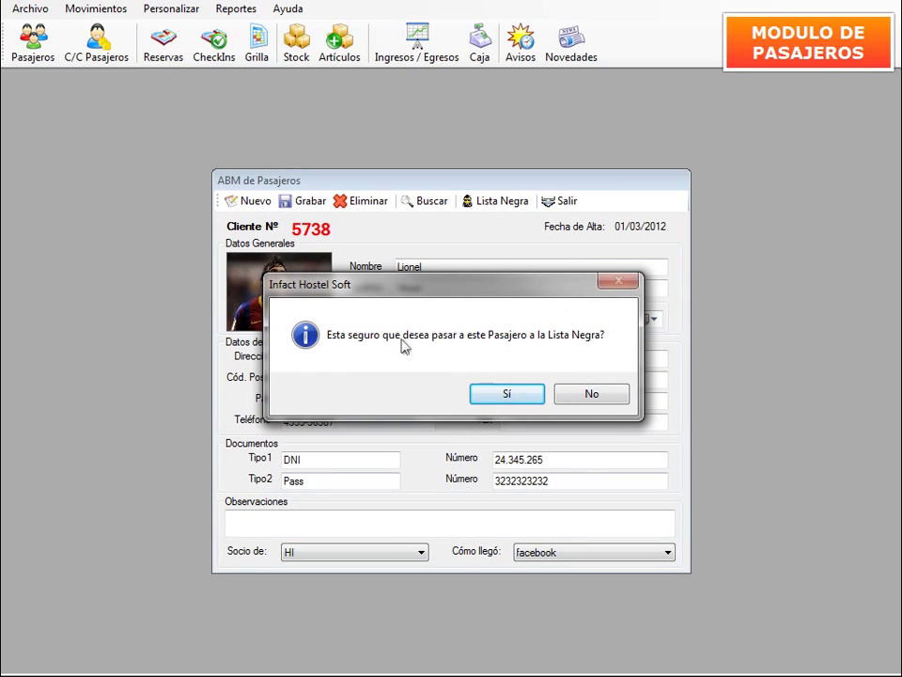
Blacklist client 5738 with the comment 'Robó a otros huéspedes' and acknowledge the success message.
click(524, 396)
click(409, 340)
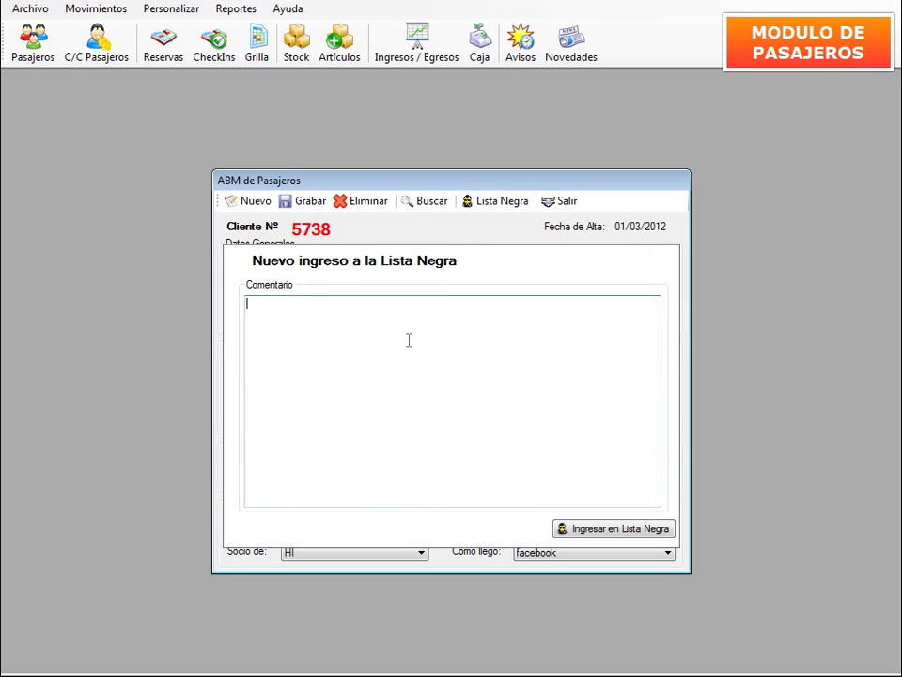
text(Robó a otros huéspedes)
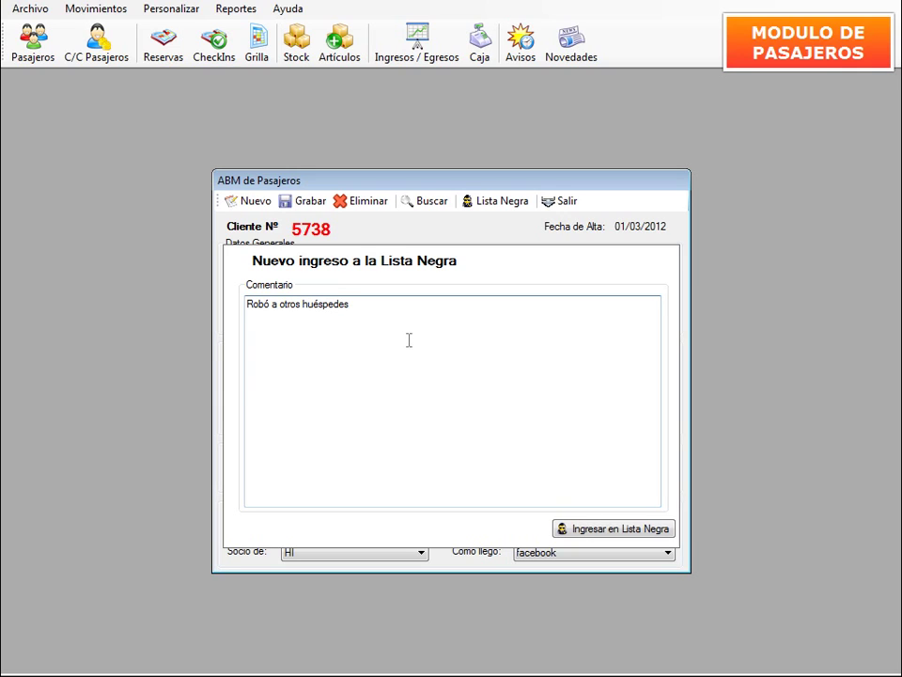
click(602, 529)
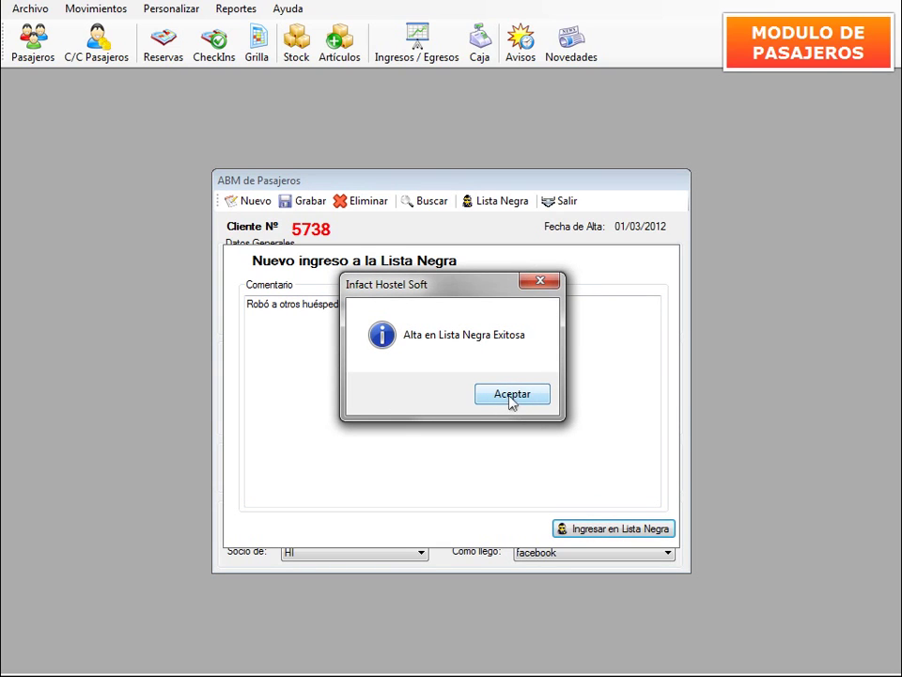
click(511, 402)
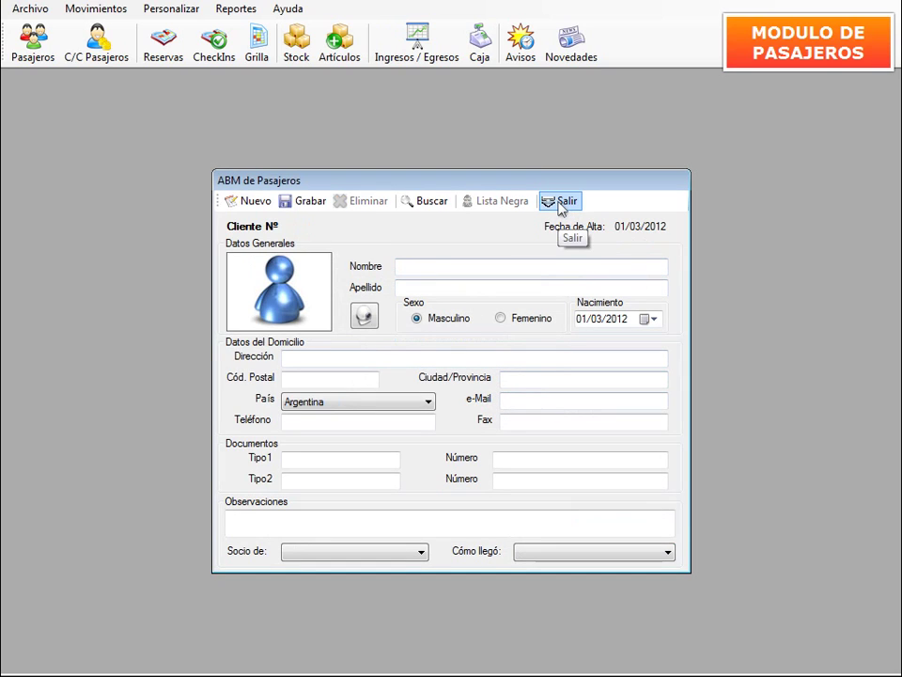
Enter the blacklisted passenger's first name and surname in a new passenger form.
click(454, 268)
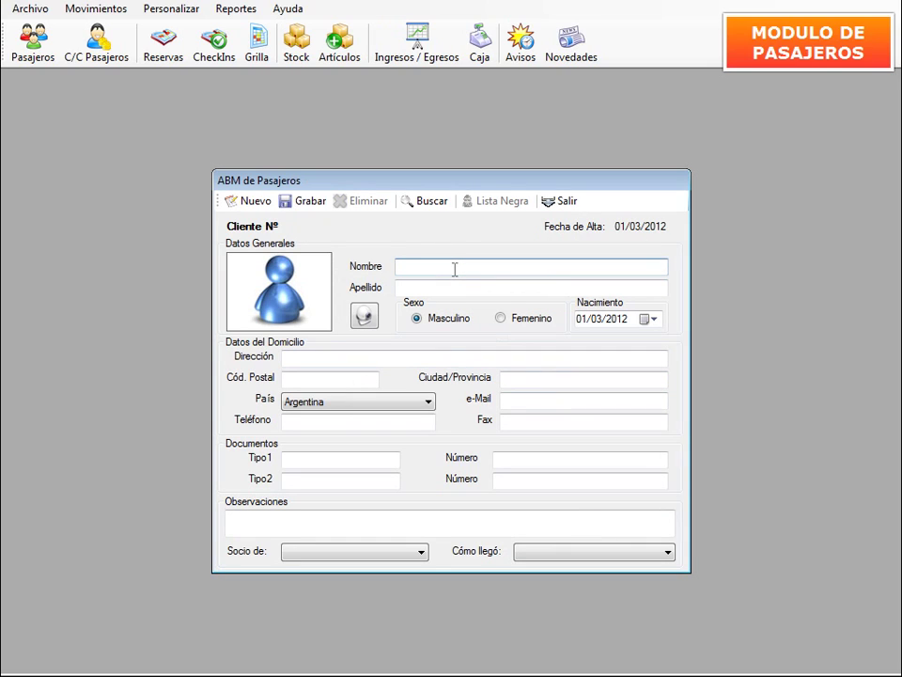
text(Lione)
key(BackSpace)
key(BackSpace)
text(nel)
key(Tab)
text(Messi)
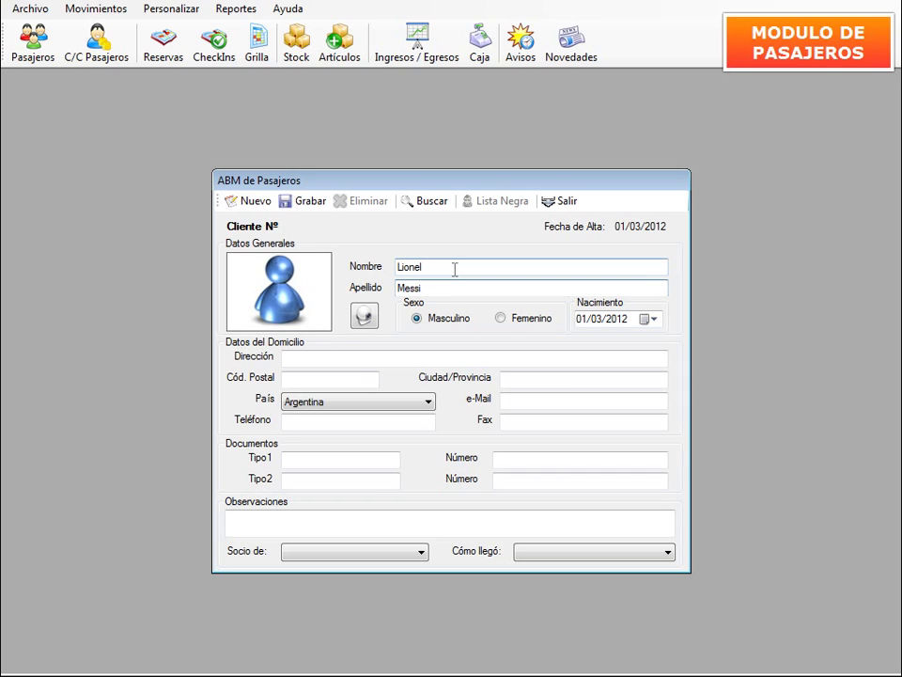
click(338, 361)
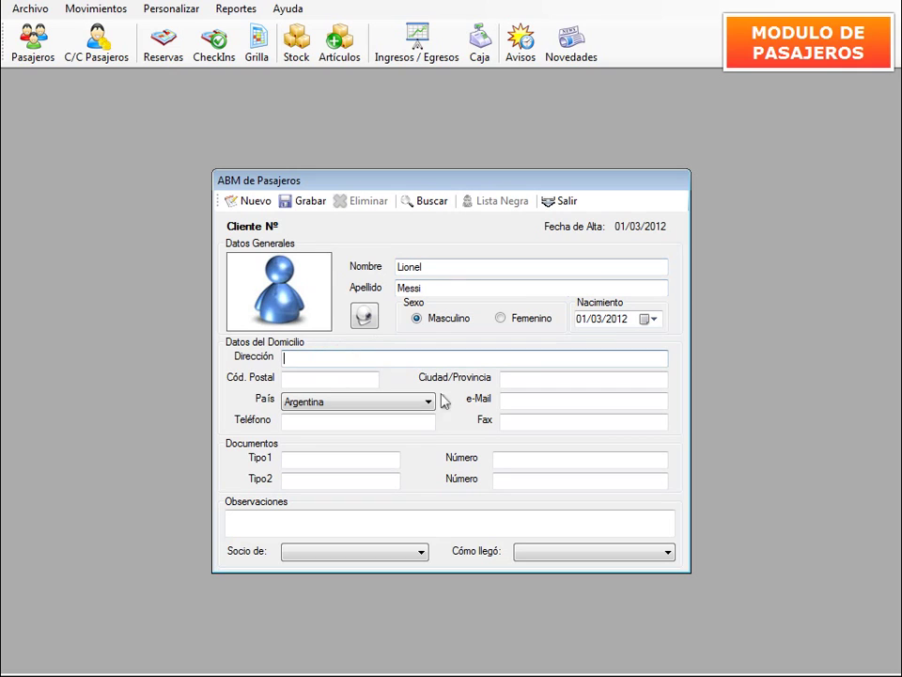
Save the passenger, get the Lista Negra match warning, and cancel the registration.
click(302, 209)
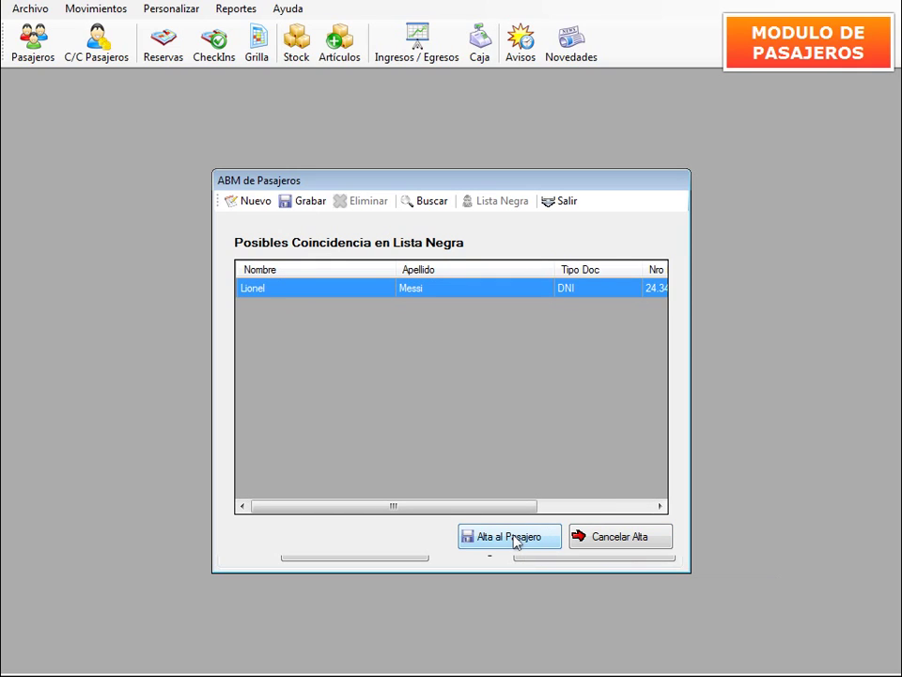
click(611, 541)
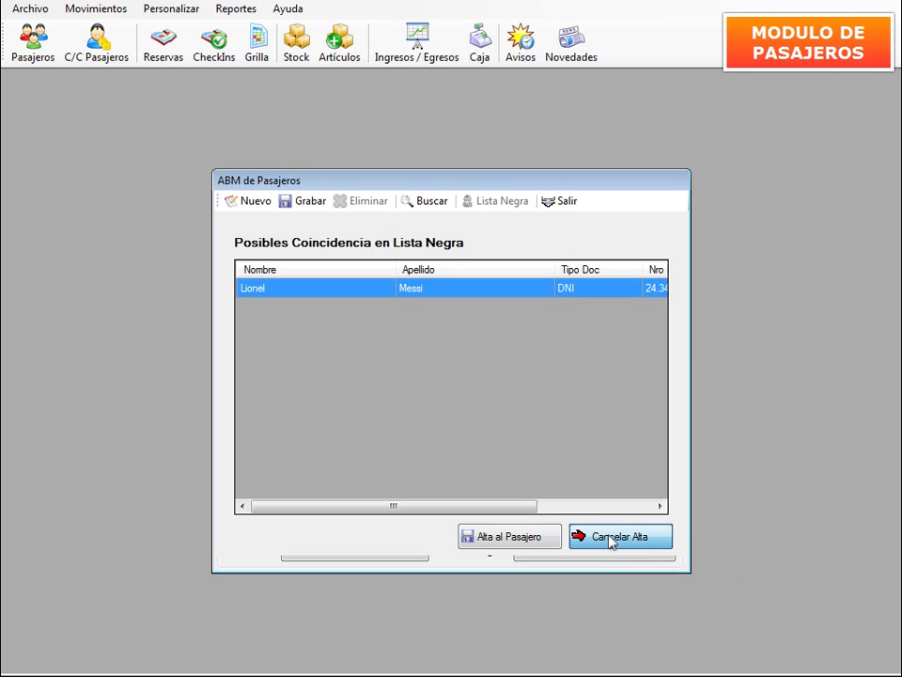
click(611, 541)
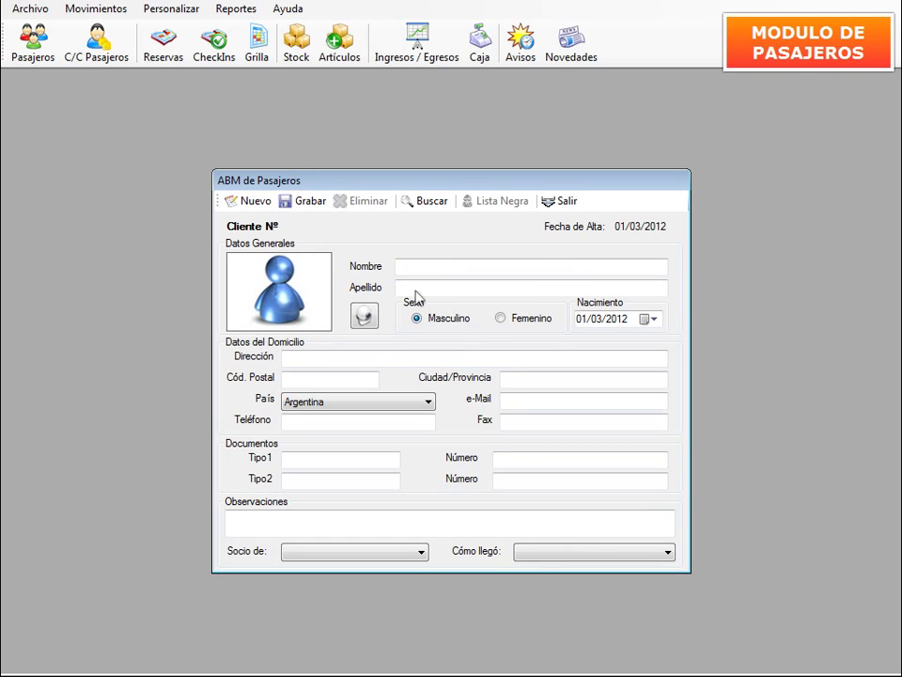
click(87, 11)
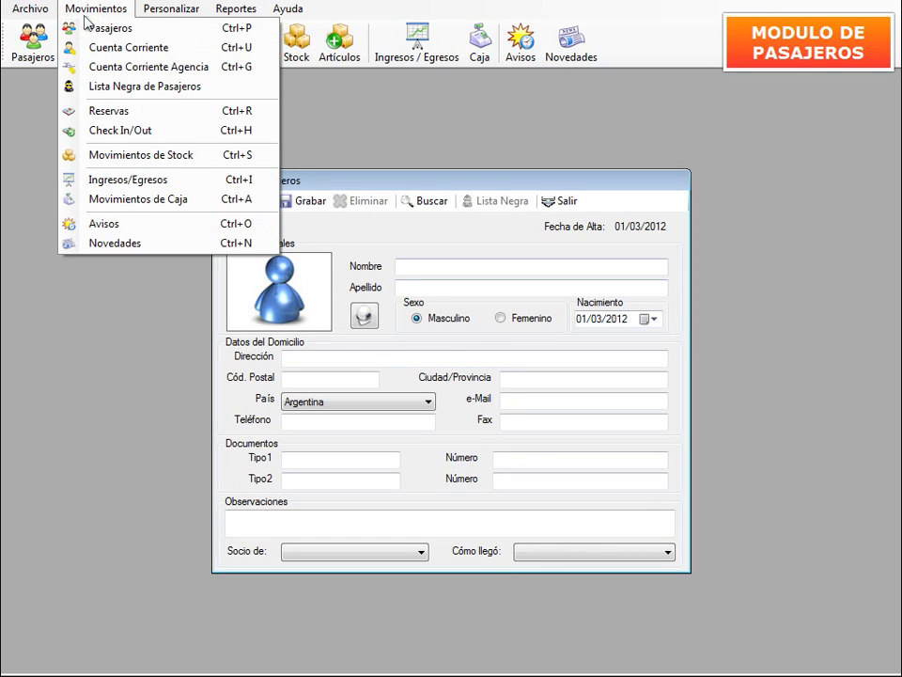
In the Lista Negra de Pasajeros form, enter the new guest's first name and surname.
click(117, 87)
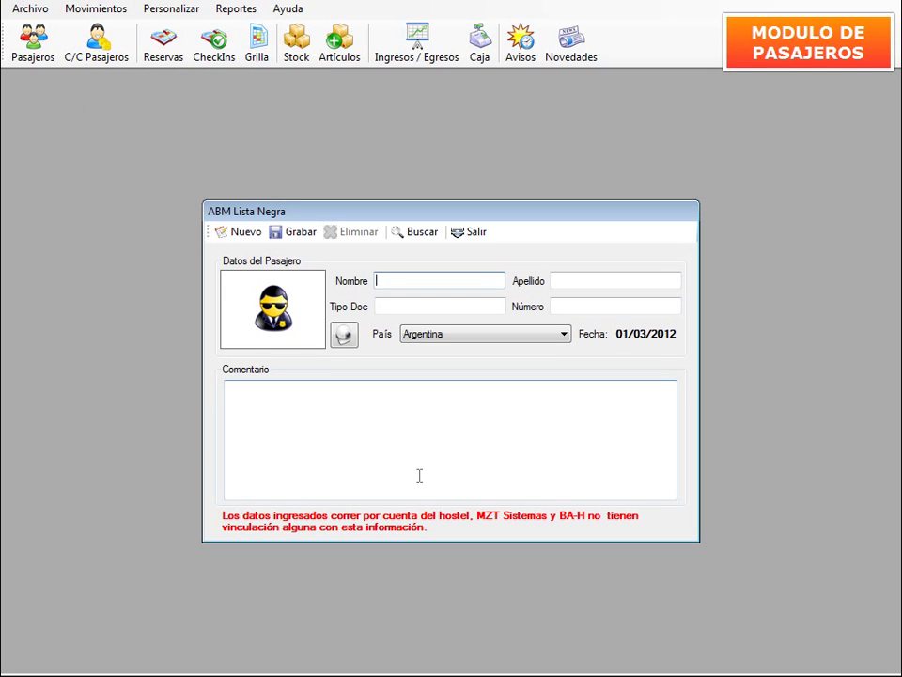
key(Tab)
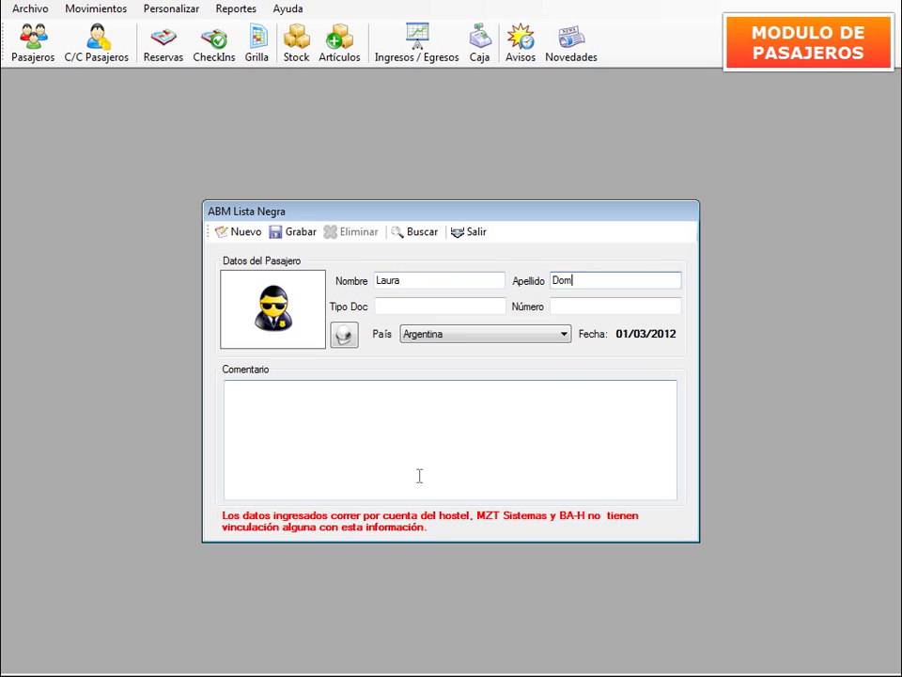
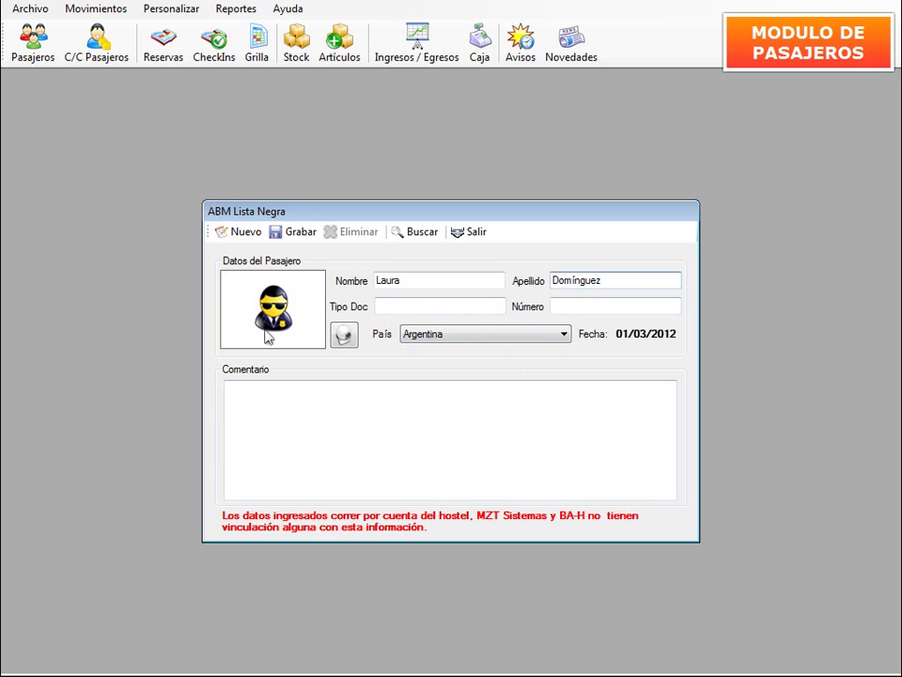
Save the entry with comment 'Robó en Milonga Hostel', acknowledge the confirmation, and close the form.
click(305, 413)
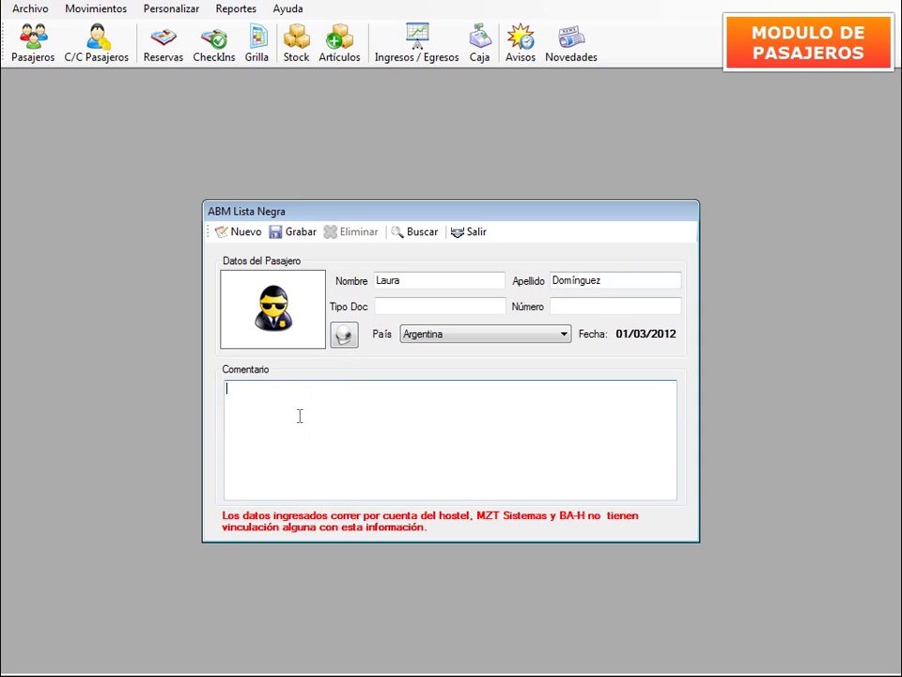
text(Robó en Milonga Hoste)
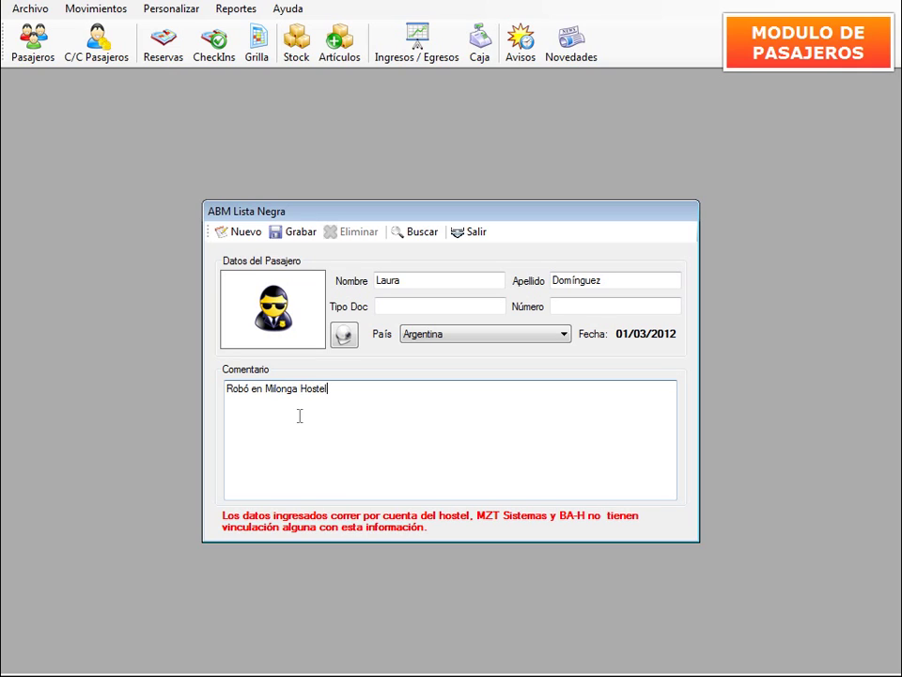
text(l)
click(293, 232)
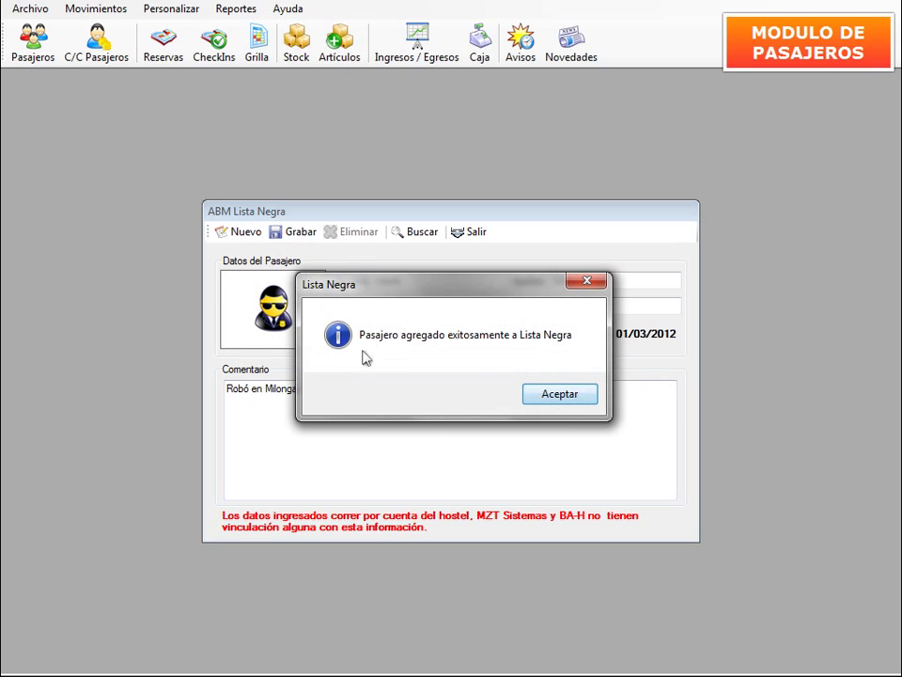
drag(508, 284, 473, 379)
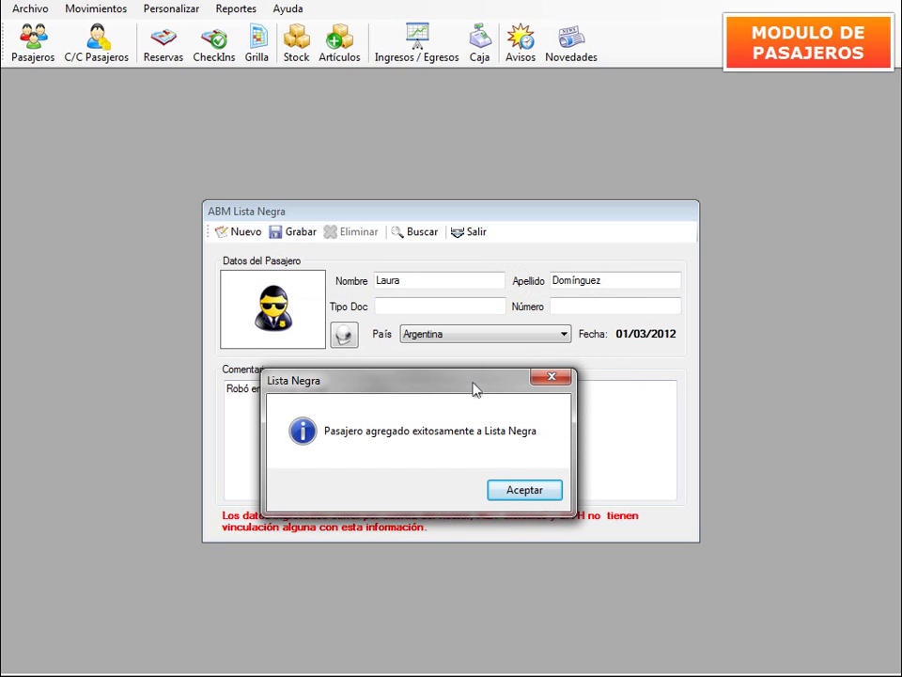
click(538, 489)
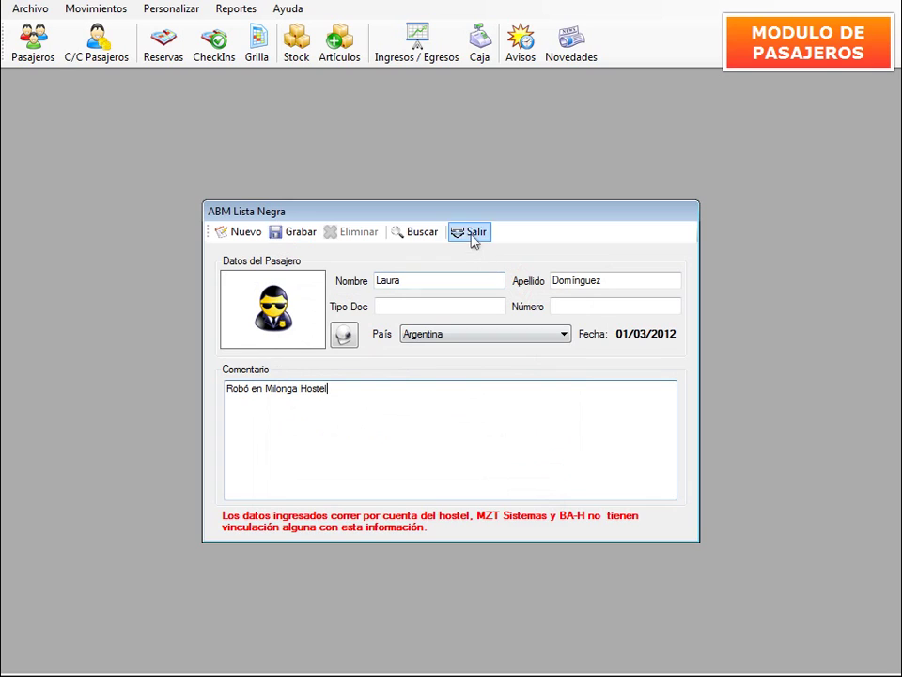
click(471, 234)
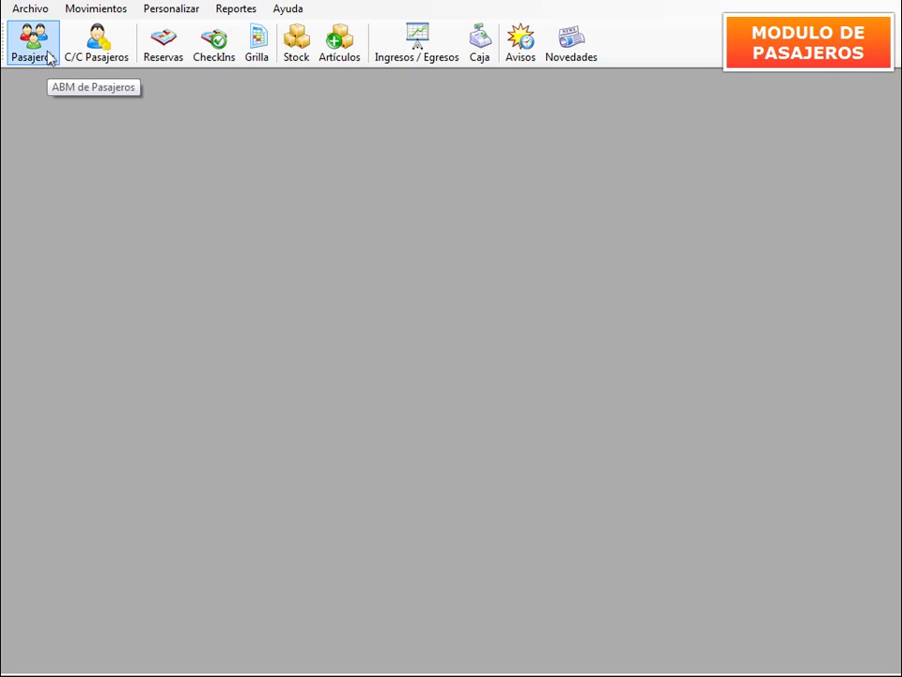
Register the guest's name and surname as Femenino, then open her 'Robó en Milonga Hostel' match.
click(49, 56)
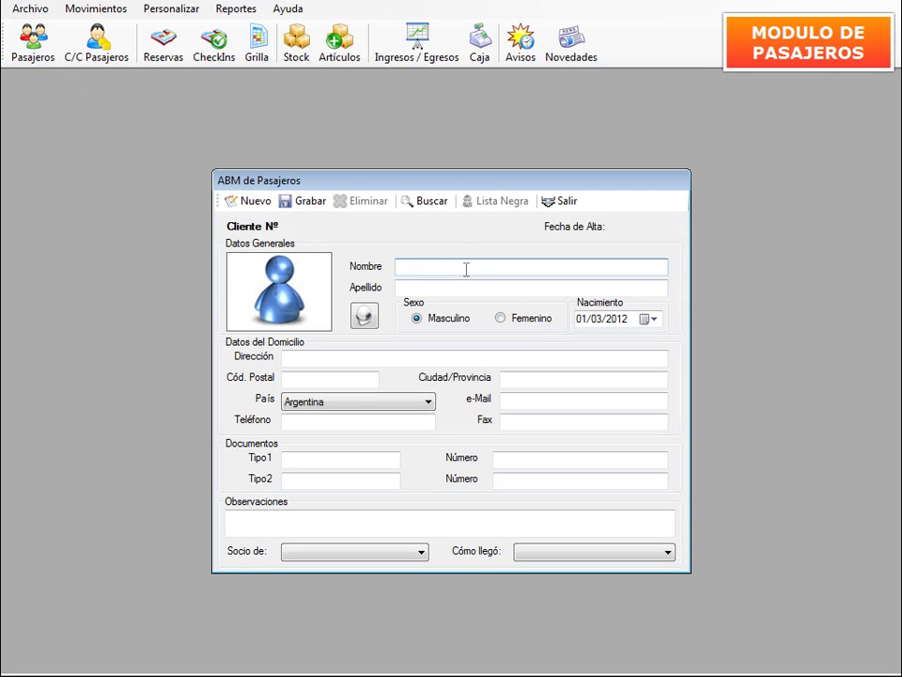
key(Tab)
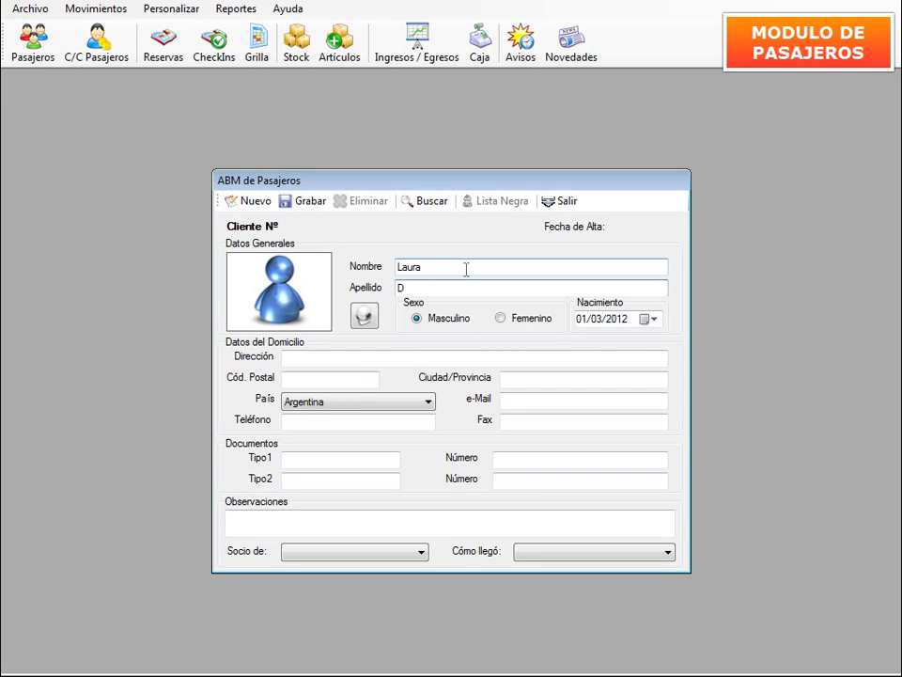
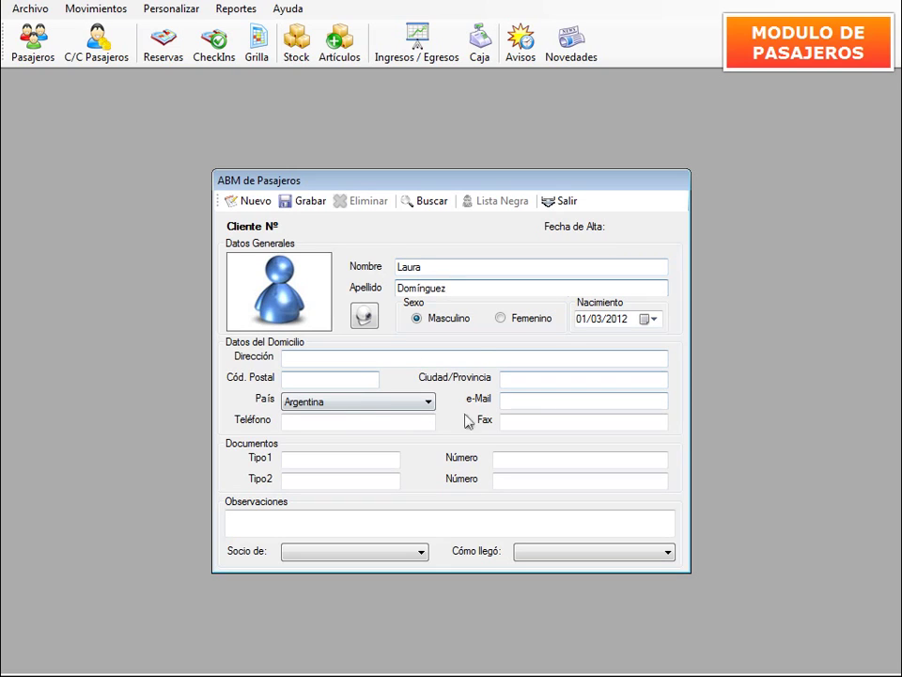
click(499, 320)
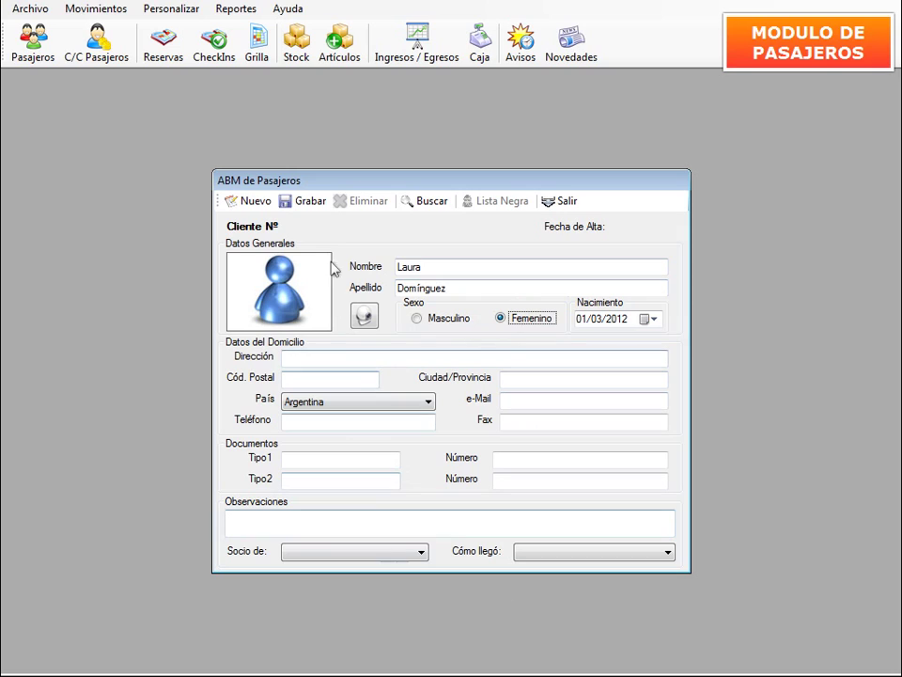
click(306, 205)
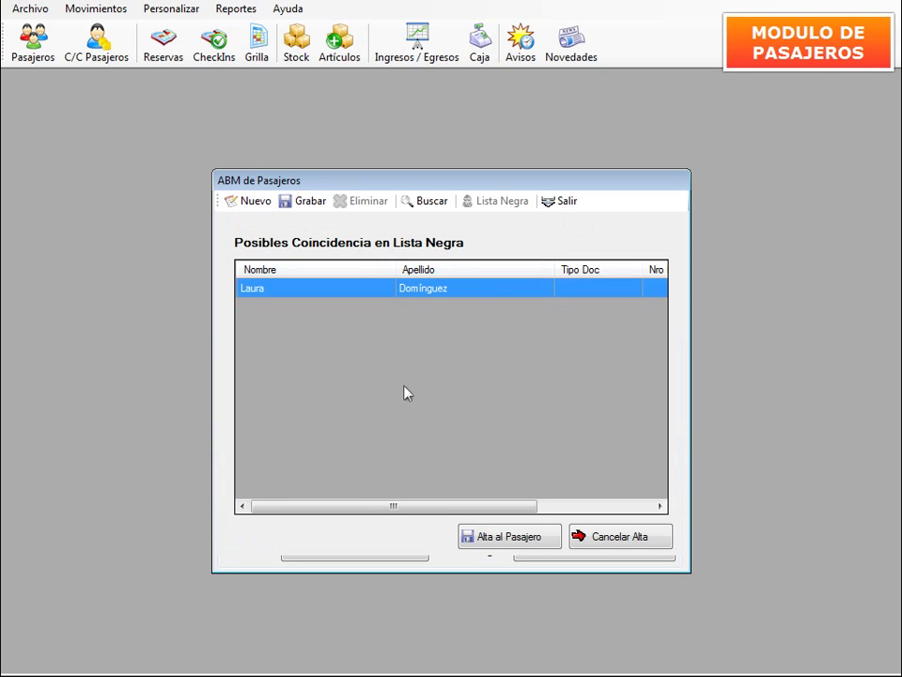
double_click(434, 289)
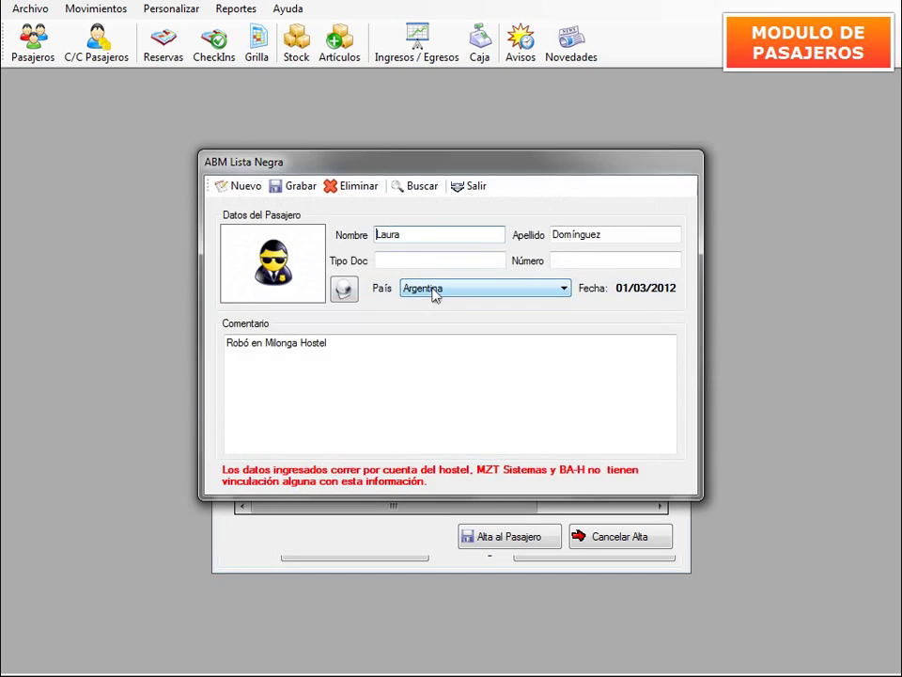